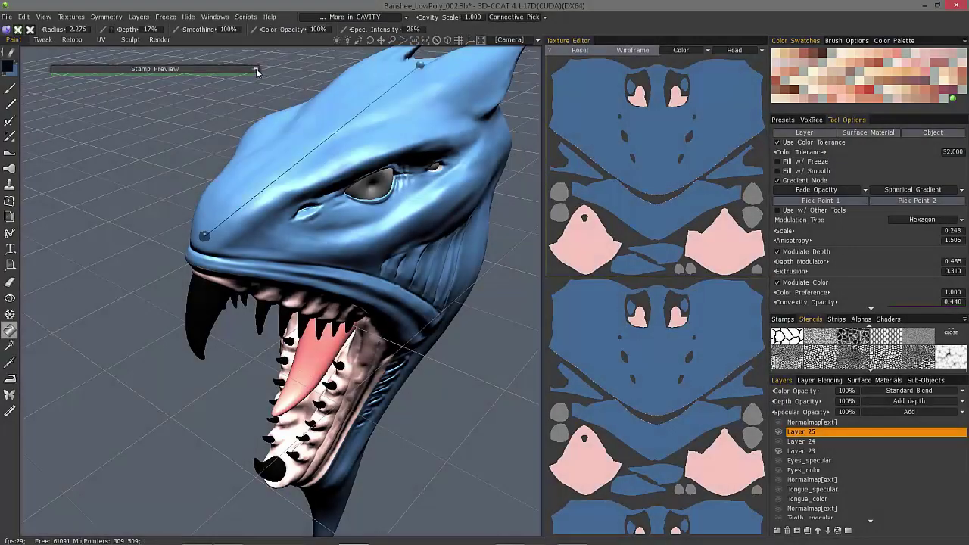
- Show the stamp preview and place it over the creature's snout to preview the hexagon pattern
{"action": "left_click", "coordinate": [256, 70]}
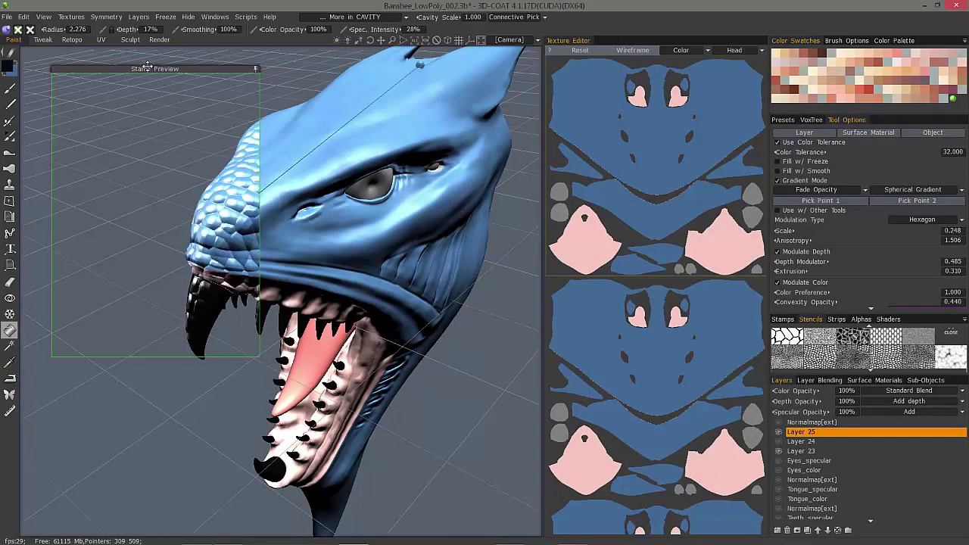
{"action": "left_click_drag", "start_coordinate": [151, 69], "coordinate": [220, 73]}
{"action": "left_click", "coordinate": [332, 117]}
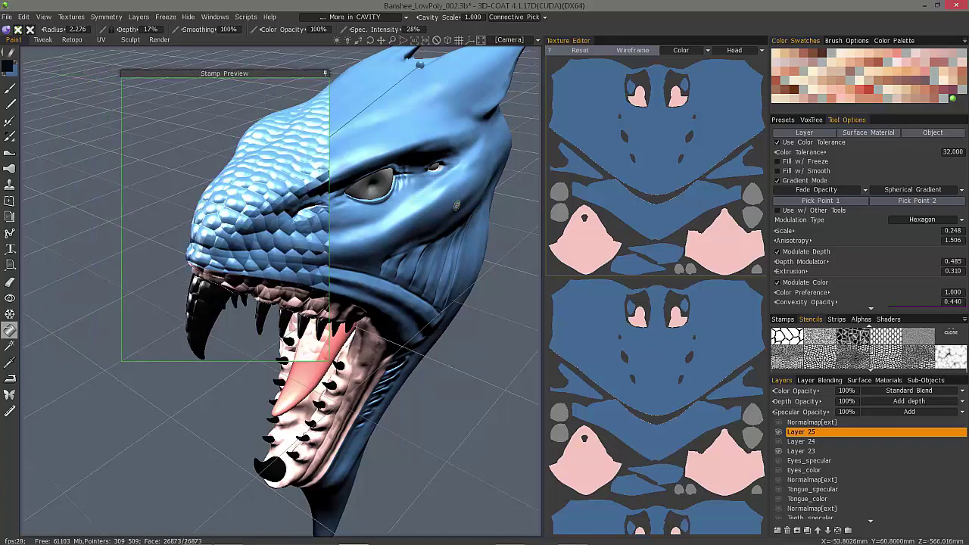
- Replace the More in CAVITY limiter with Height/Color Limiter (None)
{"action": "left_click", "coordinate": [408, 18]}
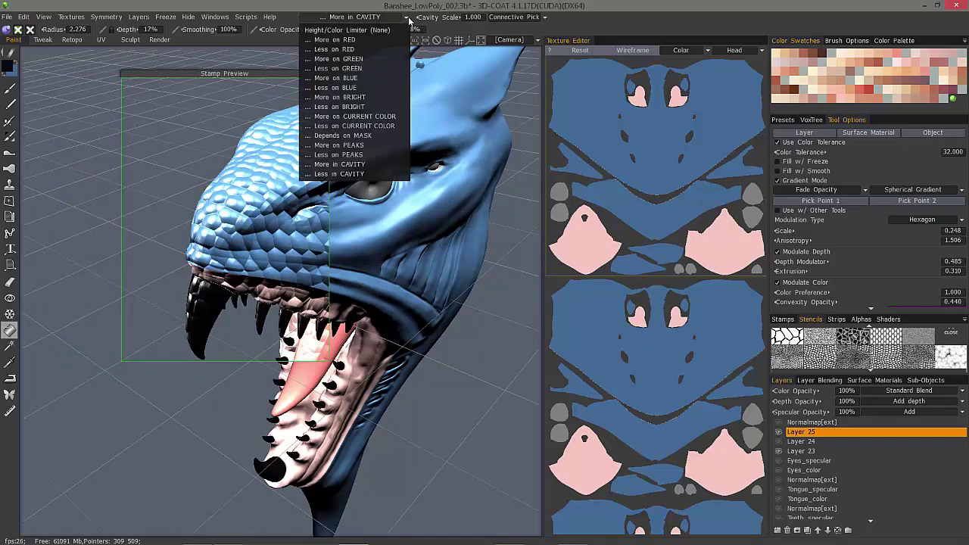
{"action": "left_click", "coordinate": [353, 31]}
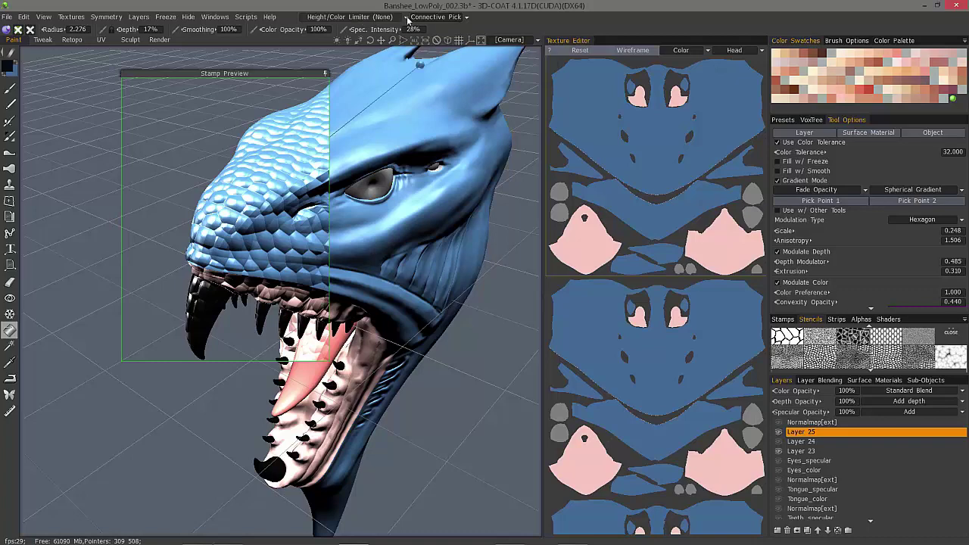
{"action": "left_click", "coordinate": [407, 19]}
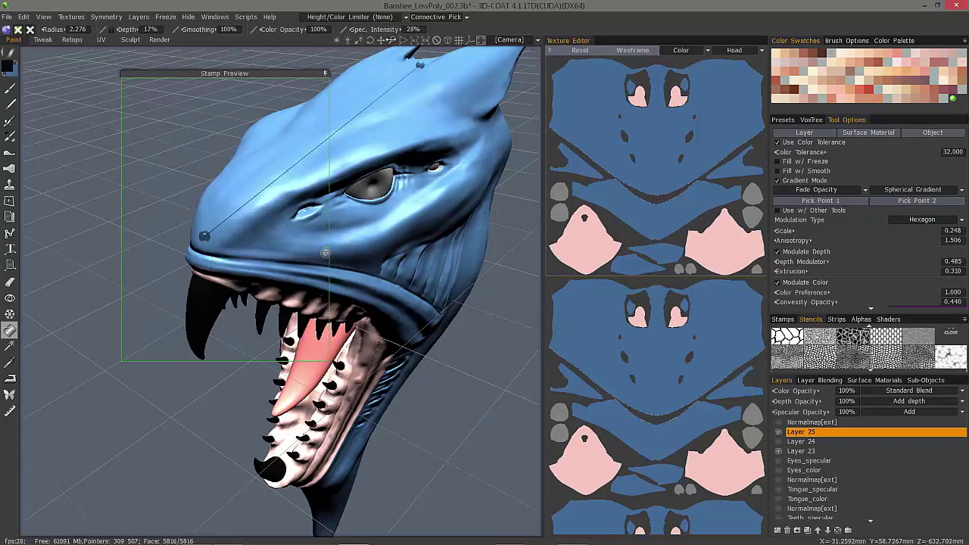
{"action": "left_click", "coordinate": [349, 16]}
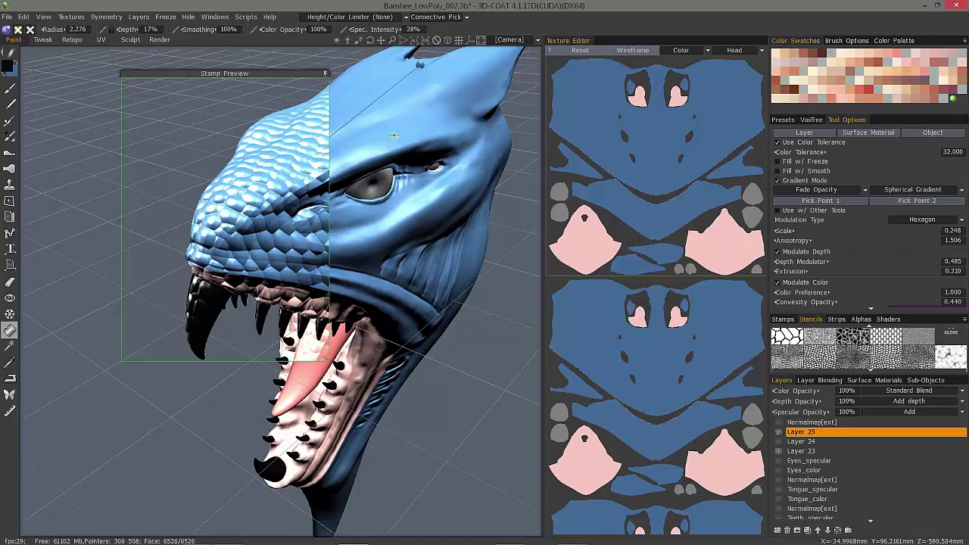
- Fill the blue head skin on Layer 25 with the hexagon scale pattern and collapse the stamp preview
{"action": "left_click", "coordinate": [393, 135]}
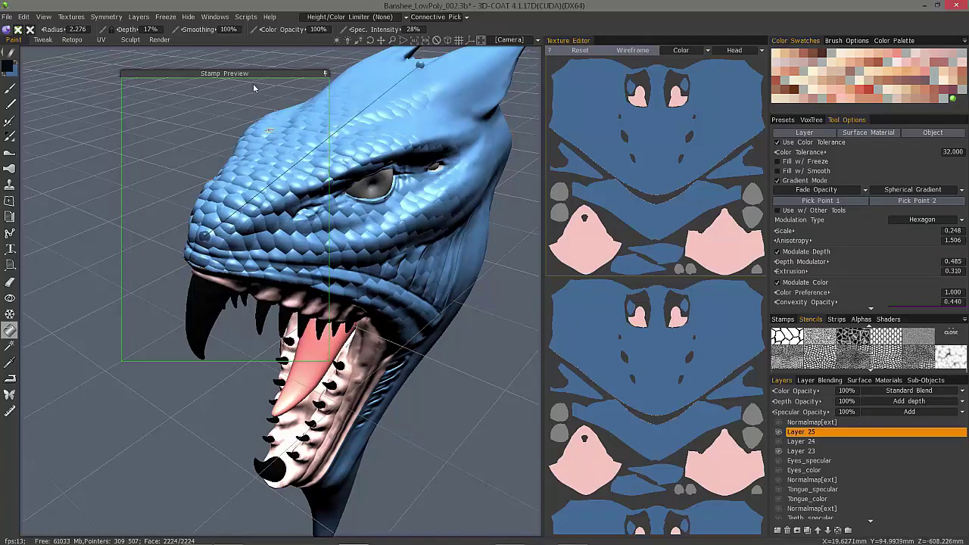
{"action": "left_click", "coordinate": [326, 75]}
{"action": "left_click_drag", "start_coordinate": [345, 280], "coordinate": [446, 337], "text": "alt"}
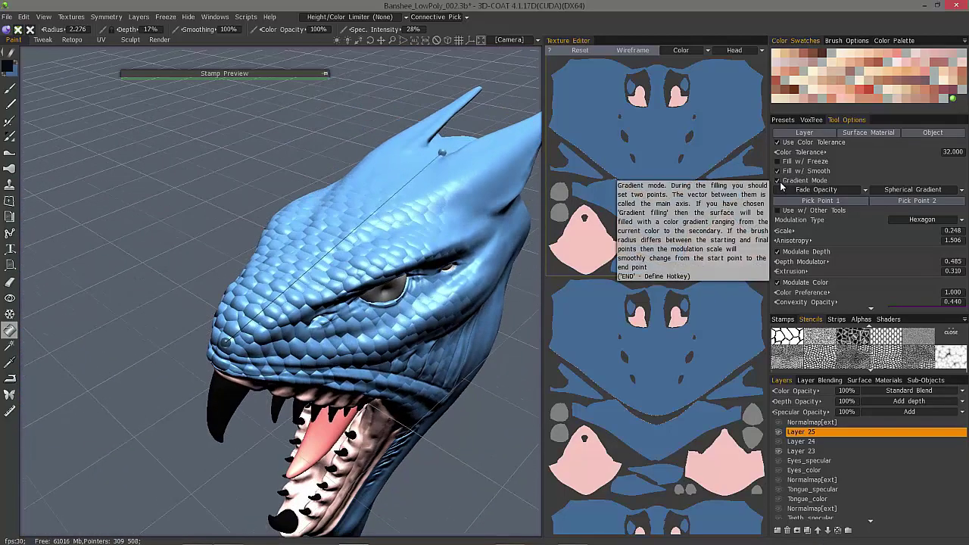
- Enable Fill w/ Smooth and turn off Gradient Mode for the fill
{"action": "left_click", "coordinate": [784, 183]}
{"action": "left_click_drag", "start_coordinate": [488, 180], "coordinate": [285, 169], "text": "alt"}
{"action": "scroll", "coordinate": [288, 170], "scroll_direction": "up", "scroll_amount": 1}
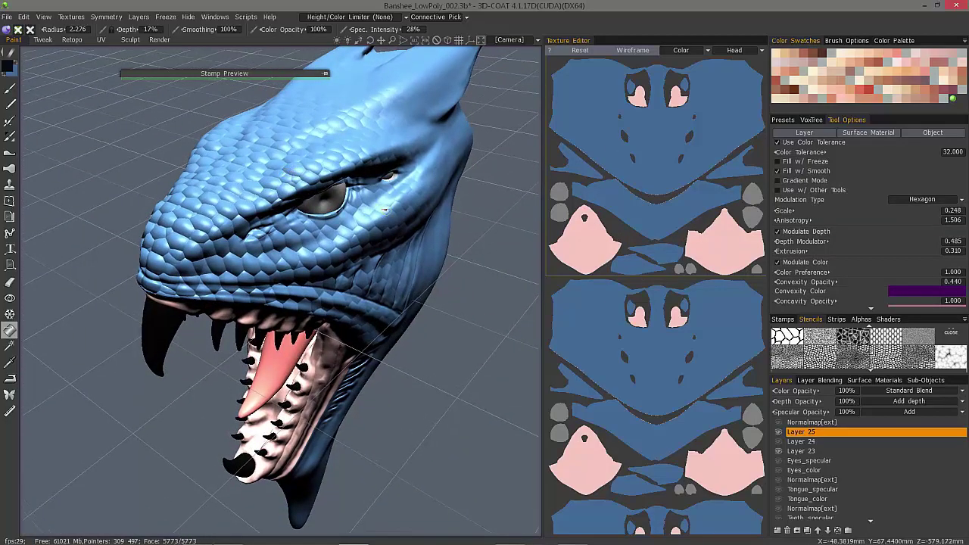
{"action": "left_click_drag", "start_coordinate": [363, 303], "coordinate": [484, 219], "text": "alt"}
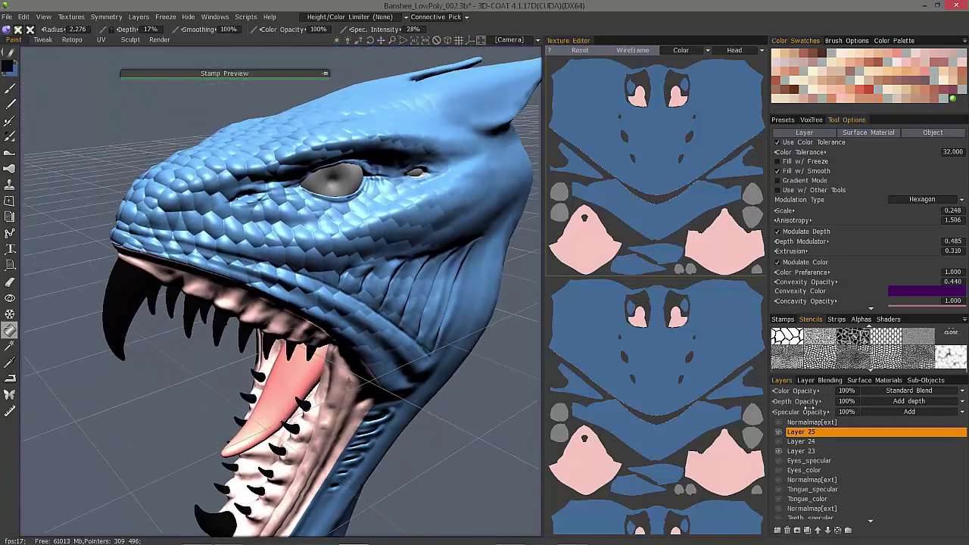
- Set the Depth Opacity of Layer 25 to 50%
{"action": "left_click", "coordinate": [848, 402]}
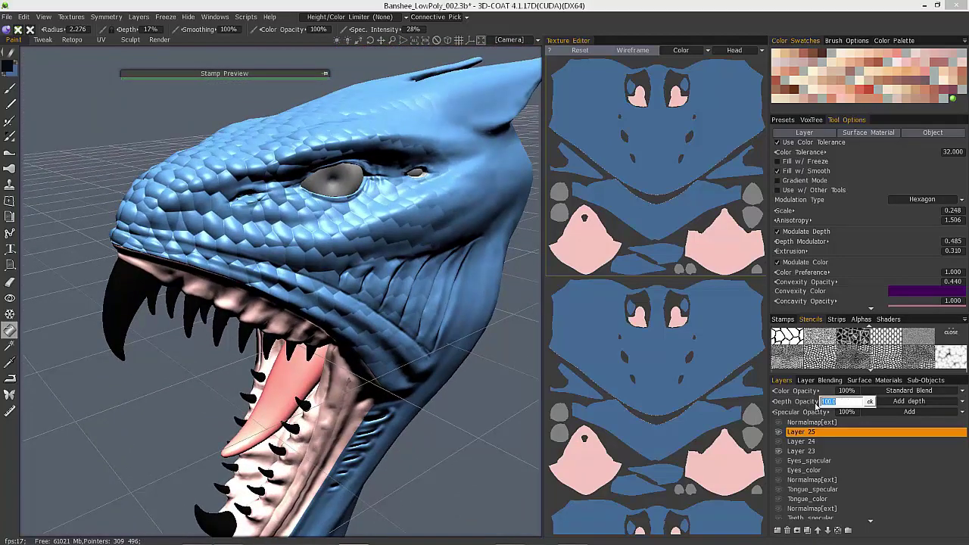
{"action": "key", "text": "Return"}
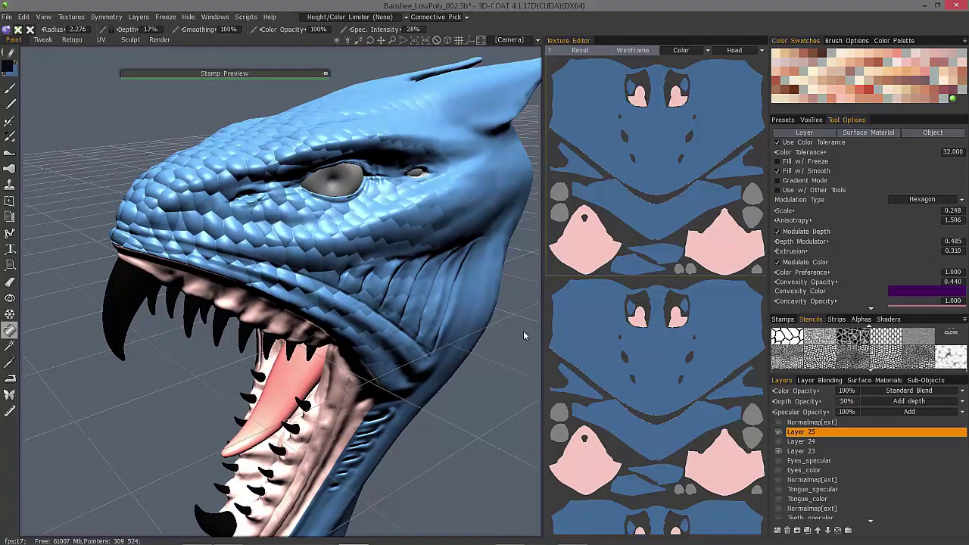
{"action": "left_click_drag", "start_coordinate": [383, 340], "coordinate": [462, 356], "text": "alt"}
{"action": "right_click_drag", "start_coordinate": [462, 356], "coordinate": [447, 311], "text": "alt"}
{"action": "left_click_drag", "start_coordinate": [424, 303], "coordinate": [319, 289], "text": "alt"}
{"action": "middle_click_drag", "start_coordinate": [318, 288], "coordinate": [35, 184]}
- Switch to the layer magnification tool in Reduction mode, with a brush radius of 9.149 and Degree of Change at 100%
{"action": "left_click", "coordinate": [10, 153]}
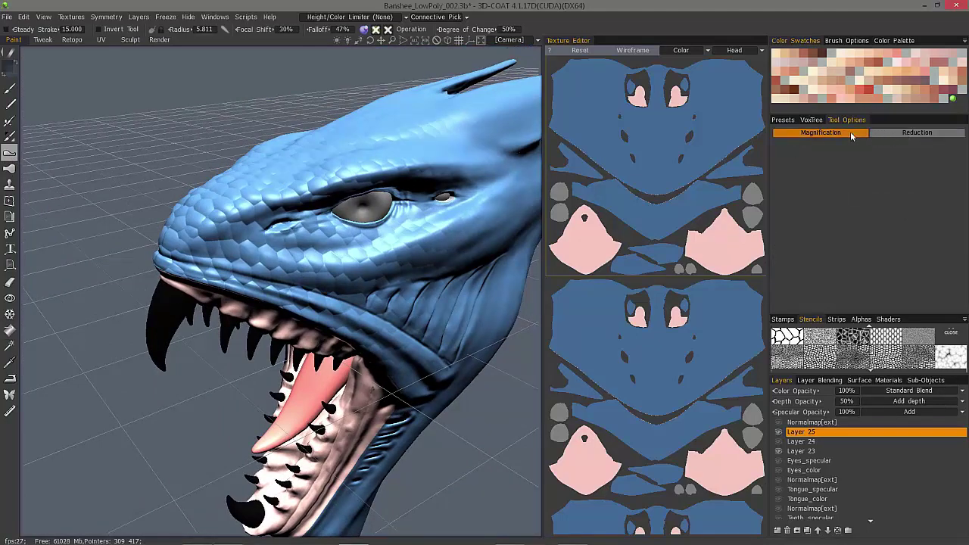
{"action": "left_click_drag", "start_coordinate": [281, 243], "coordinate": [236, 252], "text": "alt"}
{"action": "left_click", "coordinate": [879, 134]}
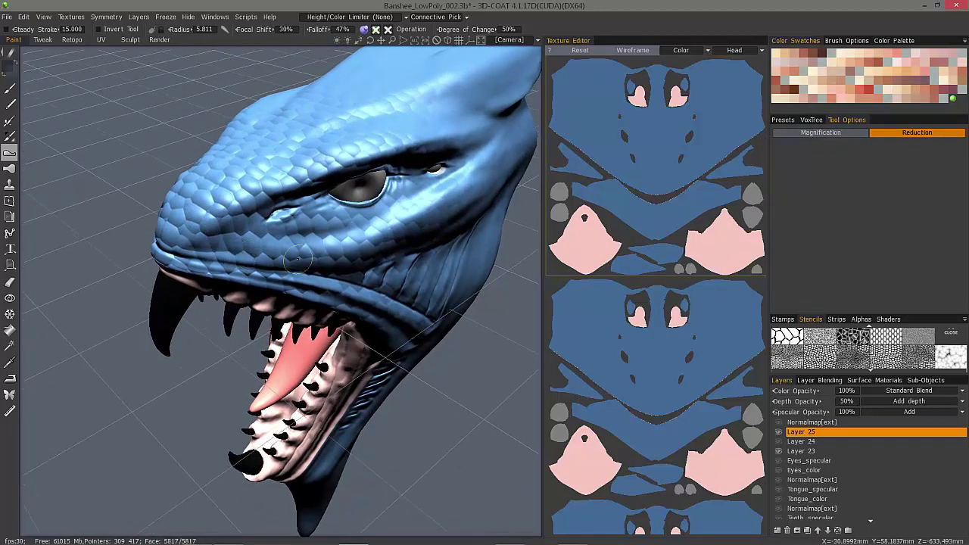
{"action": "left_click_drag", "start_coordinate": [295, 255], "coordinate": [284, 165], "text": "alt"}
{"action": "right_click_drag", "start_coordinate": [264, 179], "coordinate": [224, 210]}
{"action": "left_click_drag", "start_coordinate": [228, 214], "coordinate": [295, 246], "text": "alt"}
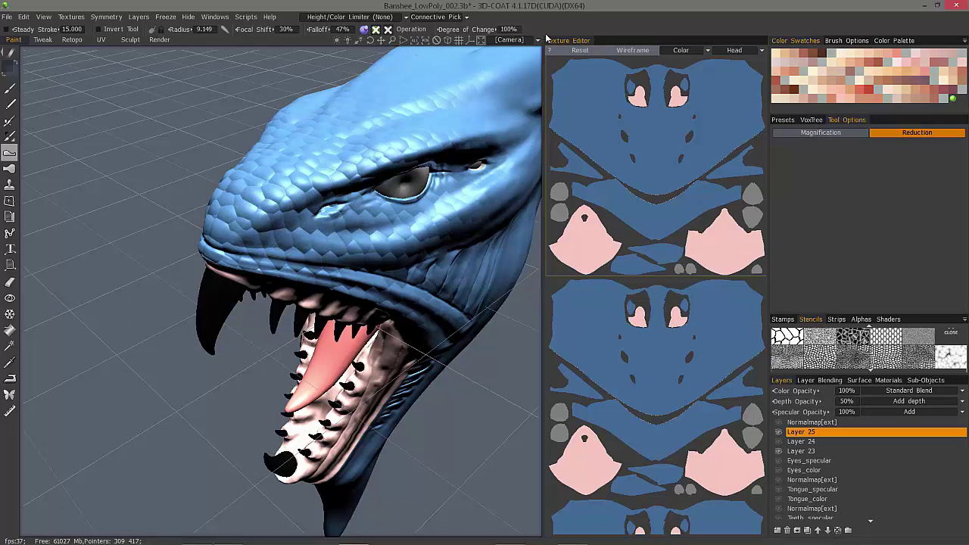
- Brush over the head's scales to reduce their relief, lowering the Degree of Change to 66%
{"action": "middle_click_drag", "start_coordinate": [261, 235], "coordinate": [195, 235]}
{"action": "middle_click_drag", "start_coordinate": [246, 210], "coordinate": [386, 290]}
{"action": "left_click_drag", "start_coordinate": [462, 256], "coordinate": [299, 186], "text": "alt"}
{"action": "middle_click_drag", "start_coordinate": [300, 185], "coordinate": [348, 262]}
{"action": "mouse_move", "coordinate": [338, 294]}
{"action": "left_mouse_down"}
{"action": "mouse_move", "coordinate": [234, 333]}
{"action": "mouse_move", "coordinate": [394, 321]}
{"action": "mouse_move", "coordinate": [240, 395]}
{"action": "left_mouse_up"}
{"action": "left_click_drag", "start_coordinate": [261, 308], "coordinate": [307, 309], "text": "alt"}
{"action": "right_click_drag", "start_coordinate": [306, 309], "coordinate": [309, 271], "text": "alt"}
{"action": "middle_click_drag", "start_coordinate": [307, 279], "coordinate": [262, 279]}
{"action": "middle_click_drag", "start_coordinate": [363, 284], "coordinate": [163, 283]}
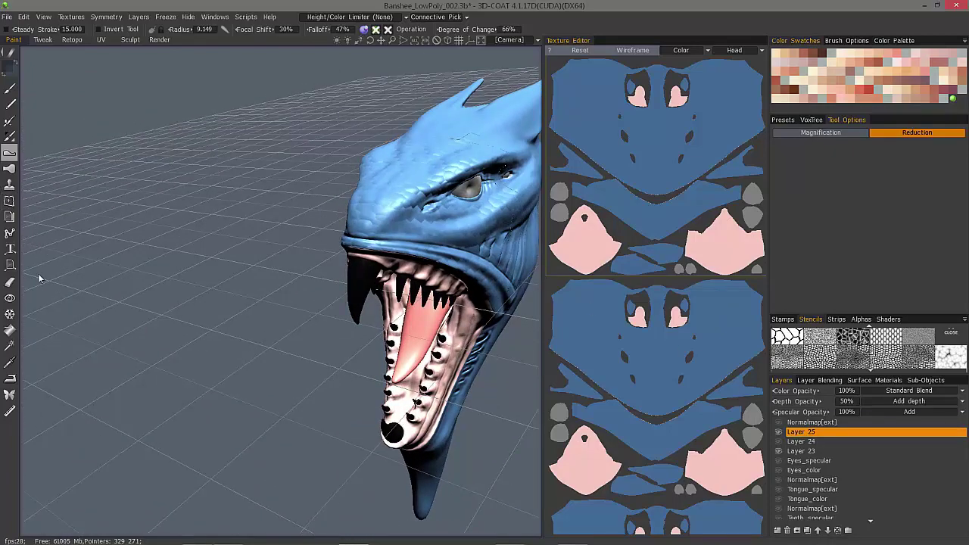
- Return to the Fill tool, set the modulation type to Fractal N4 (Cracks), and preview it over the face
{"action": "left_click", "coordinate": [9, 331]}
{"action": "left_click_drag", "start_coordinate": [485, 333], "coordinate": [578, 277], "text": "alt"}
{"action": "middle_click_drag", "start_coordinate": [578, 282], "coordinate": [820, 271]}
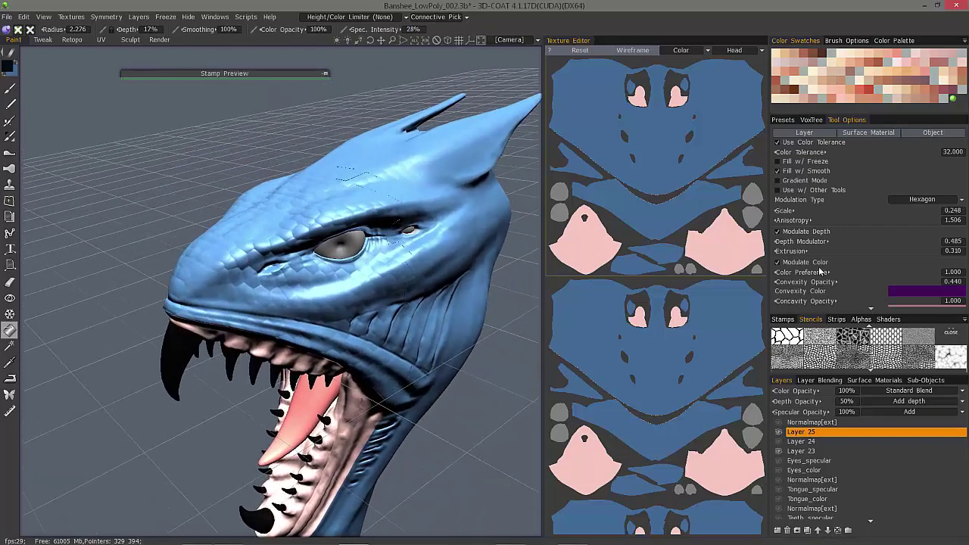
{"action": "left_click", "coordinate": [918, 201]}
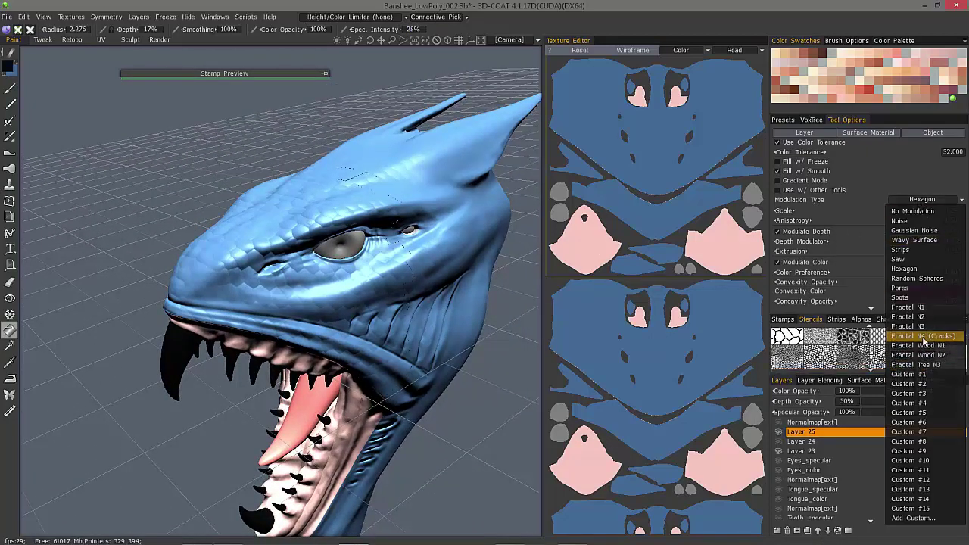
{"action": "left_click", "coordinate": [924, 336]}
{"action": "left_click", "coordinate": [325, 75]}
{"action": "left_click_drag", "start_coordinate": [292, 72], "coordinate": [373, 80]}
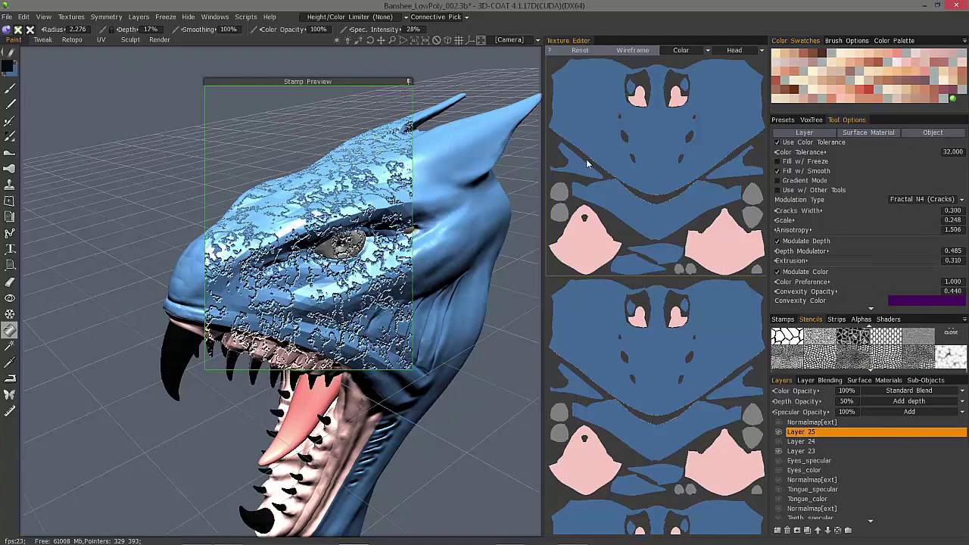
- Make the crack fill affect color without depth, with Cracks Width 0.595, Scale 1.189 and Anisotropy 0.513
{"action": "left_click", "coordinate": [18, 29]}
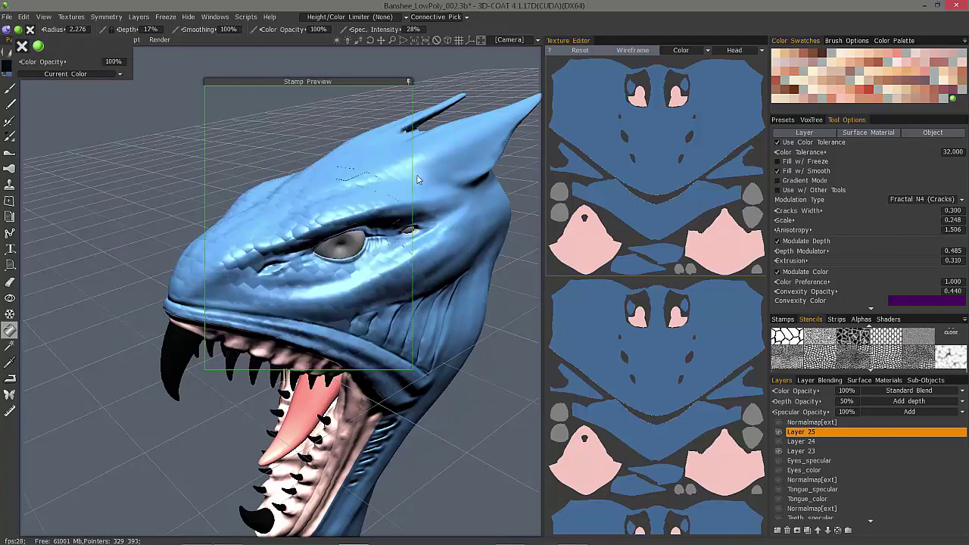
{"action": "left_click", "coordinate": [7, 29]}
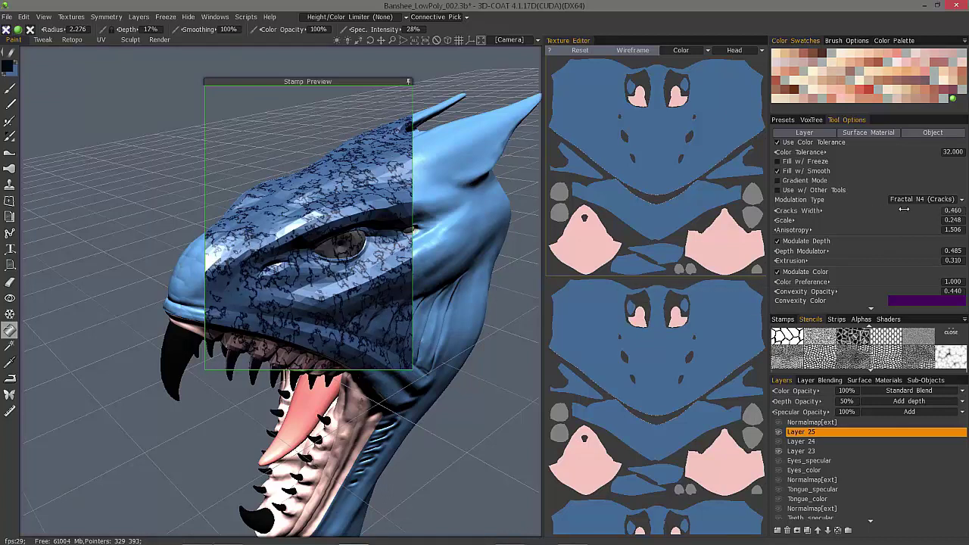
{"action": "left_click_drag", "start_coordinate": [914, 208], "coordinate": [878, 211]}
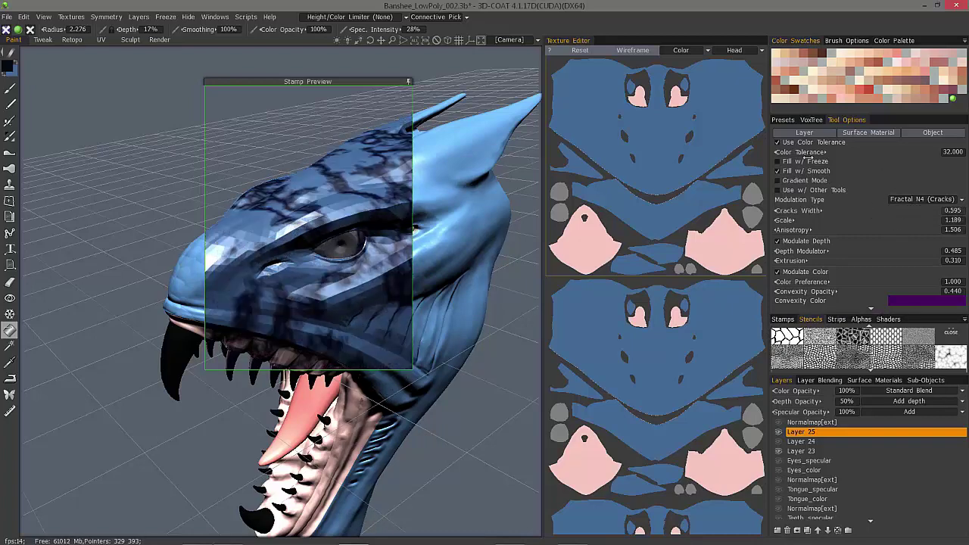
{"action": "mouse_move", "coordinate": [826, 230]}
{"action": "left_mouse_down"}
{"action": "mouse_move", "coordinate": [837, 230]}
{"action": "mouse_move", "coordinate": [814, 230]}
{"action": "left_mouse_up"}
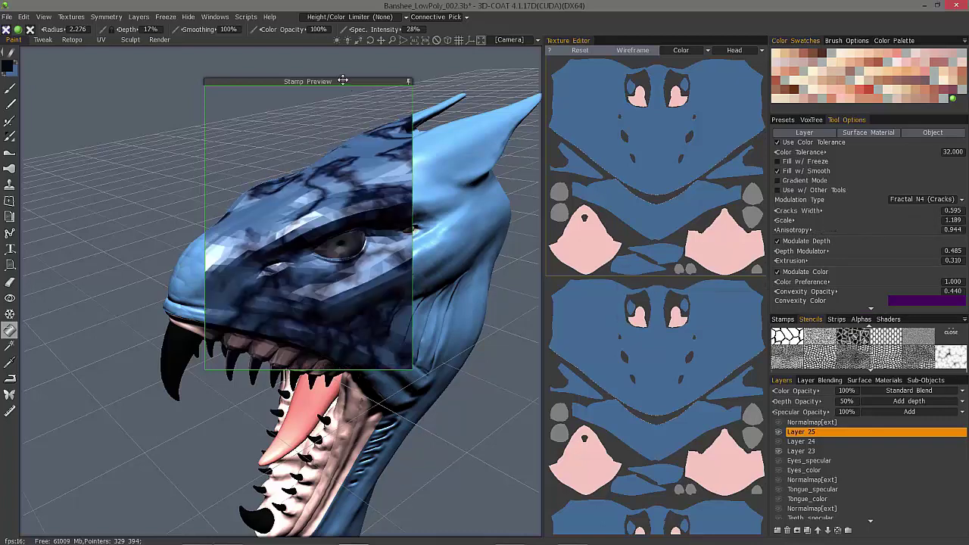
{"action": "left_click_drag", "start_coordinate": [343, 81], "coordinate": [415, 86]}
{"action": "left_click_drag", "start_coordinate": [838, 231], "coordinate": [829, 231]}
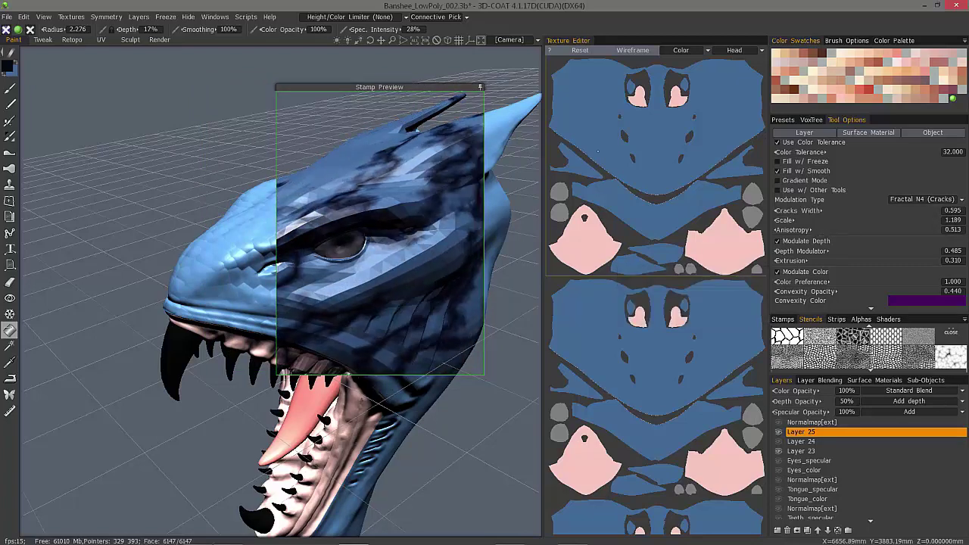
- Add a custom modulation pattern using elephant_skin_bump.png as its bump texture and place the stamp preview over the face
{"action": "left_click_drag", "start_coordinate": [397, 86], "coordinate": [98, 56]}
{"action": "left_click", "coordinate": [915, 199]}
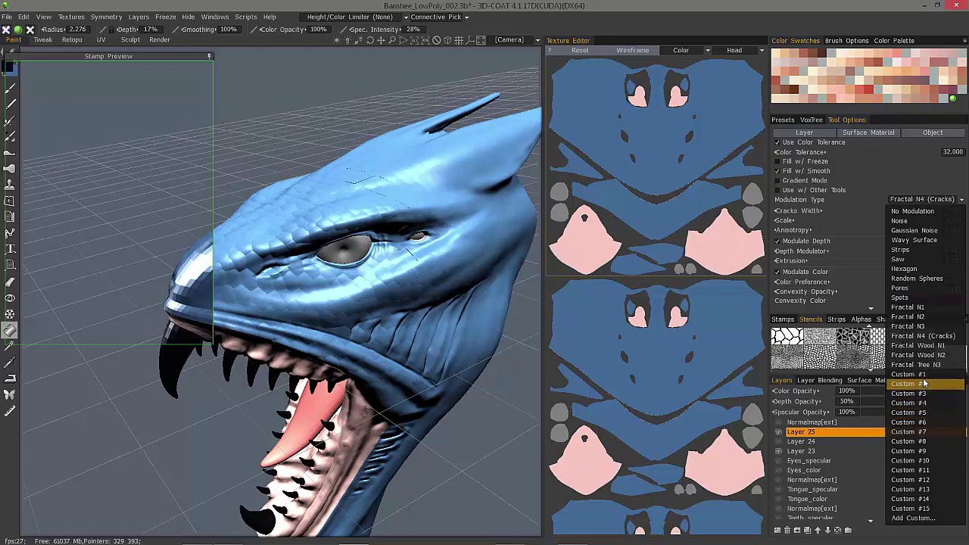
{"action": "left_click", "coordinate": [914, 519]}
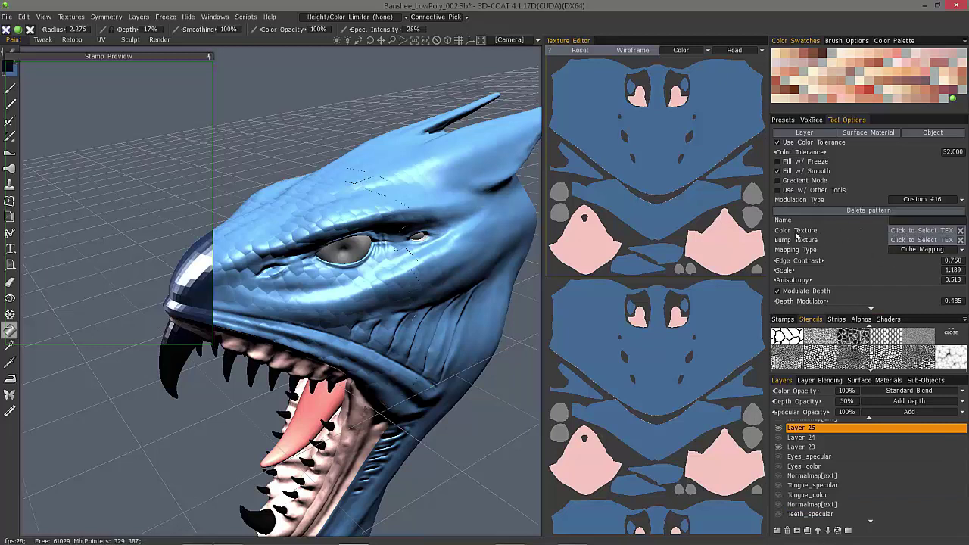
{"action": "left_click", "coordinate": [927, 241]}
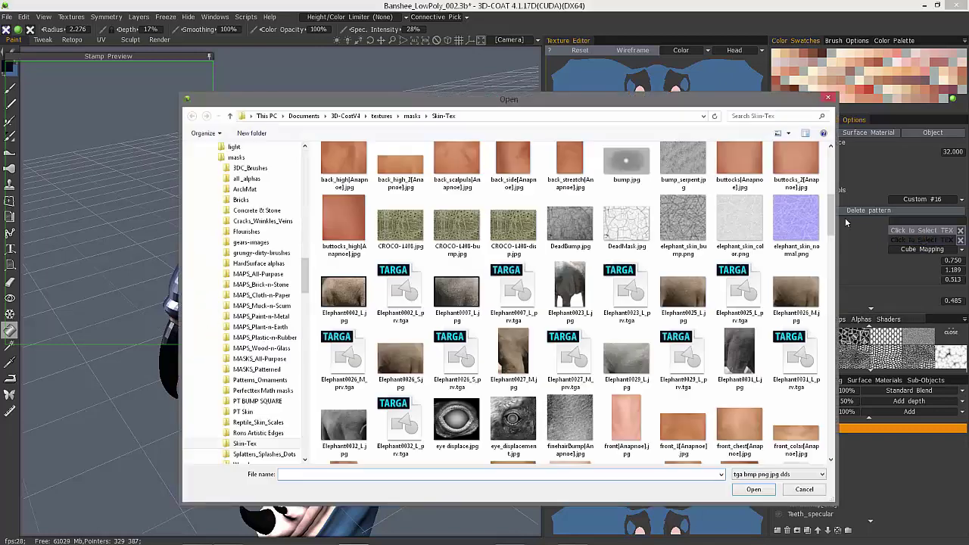
{"action": "double_click", "coordinate": [675, 232]}
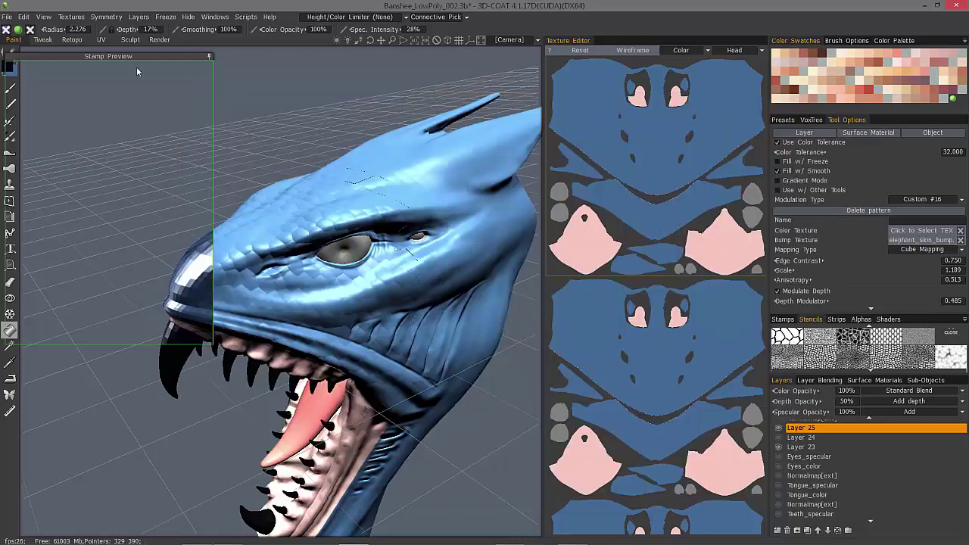
{"action": "left_click_drag", "start_coordinate": [166, 59], "coordinate": [317, 74]}
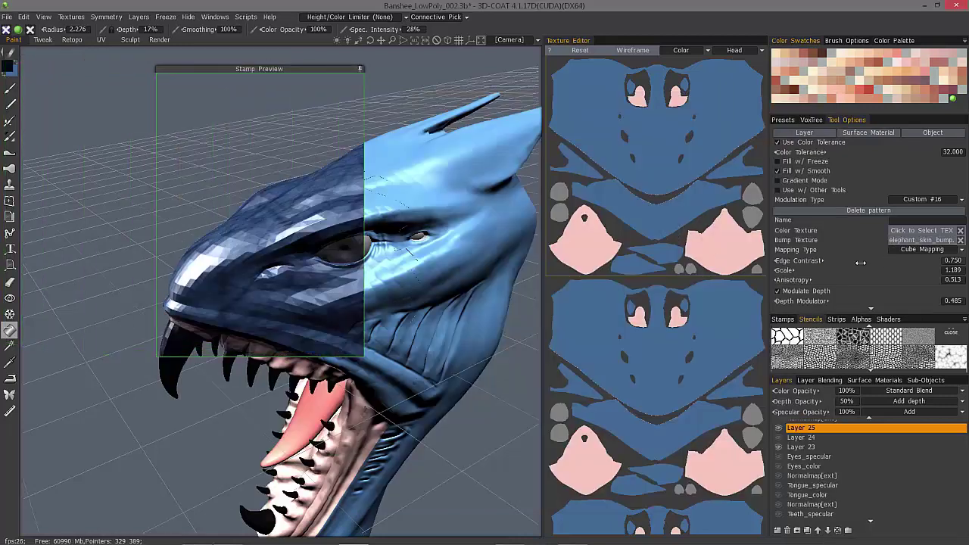
- Turn depth back on for the fill, preview the elephant skin across the head, and enable Use w/ Other Tools
{"action": "left_click", "coordinate": [11, 35]}
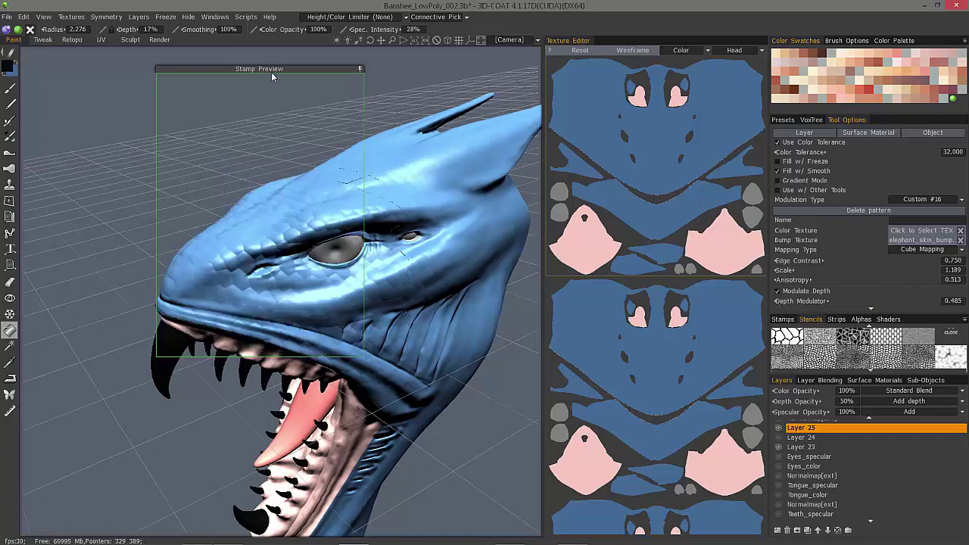
{"action": "left_click_drag", "start_coordinate": [270, 68], "coordinate": [348, 76]}
{"action": "left_click_drag", "start_coordinate": [488, 242], "coordinate": [513, 241], "text": "alt"}
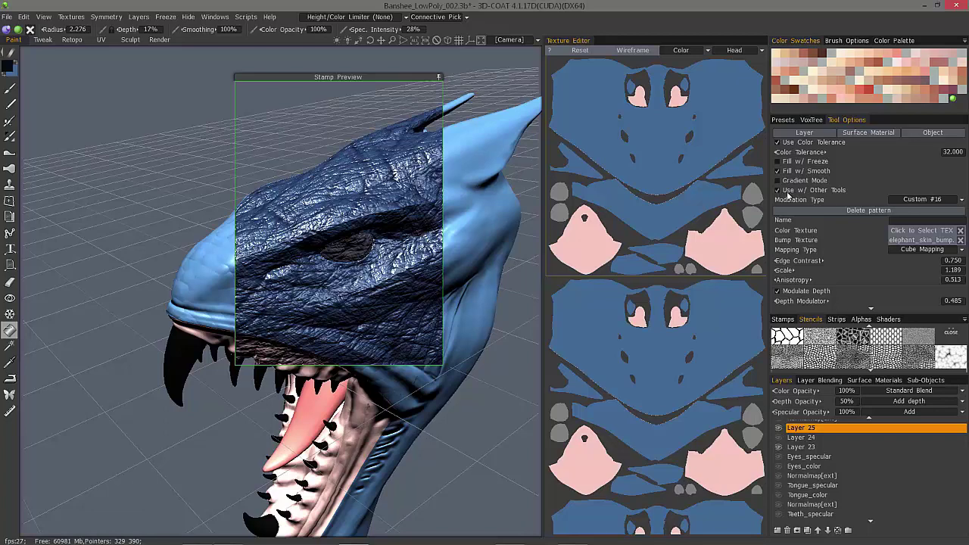
{"action": "left_click_drag", "start_coordinate": [374, 68], "coordinate": [447, 75]}
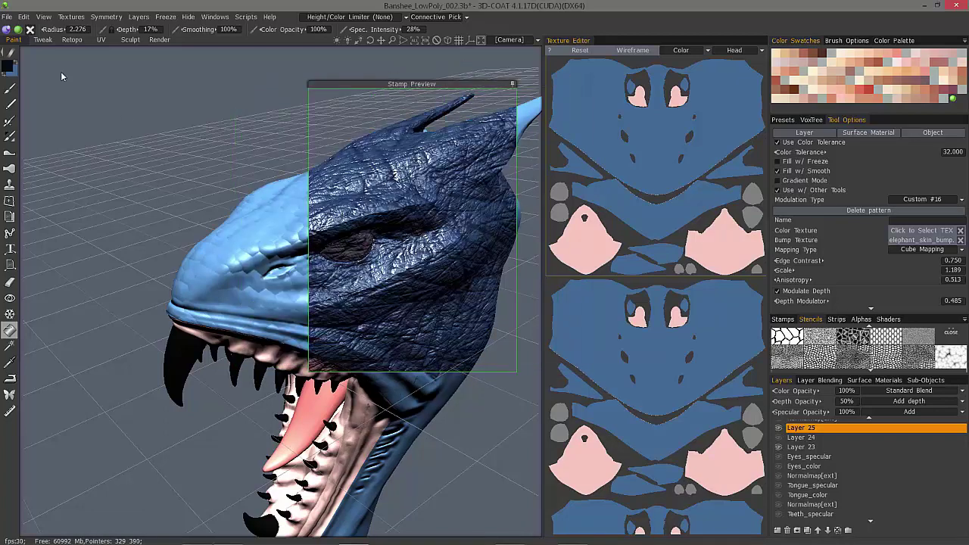
- Switch to the Brush tool using the fill pattern and turn off its color effect so strokes apply depth only
{"action": "left_click", "coordinate": [10, 90]}
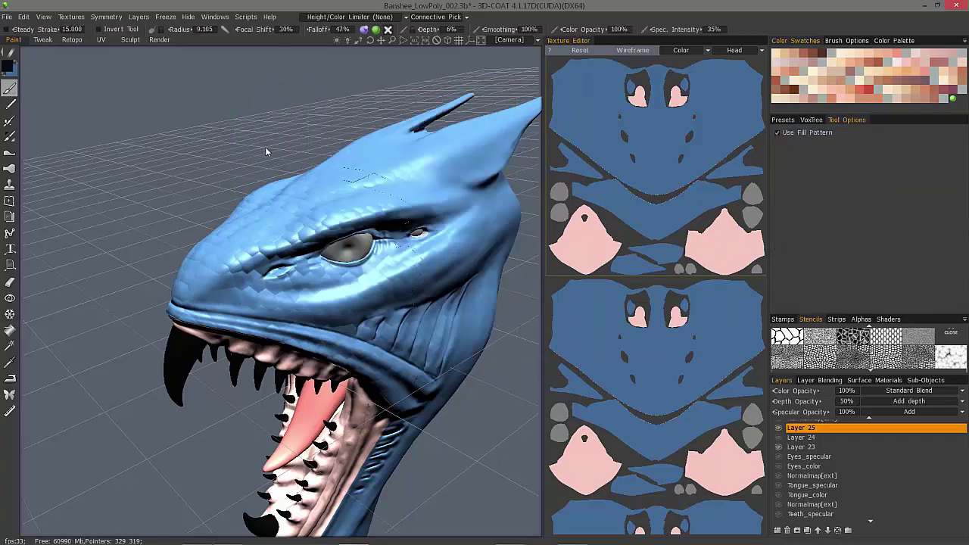
{"action": "mouse_move", "coordinate": [411, 206]}
{"action": "left_mouse_down", "text": "alt"}
{"action": "mouse_move", "coordinate": [447, 212]}
{"action": "mouse_move", "coordinate": [290, 264]}
{"action": "mouse_move", "coordinate": [458, 213]}
{"action": "left_mouse_up", "text": "alt"}
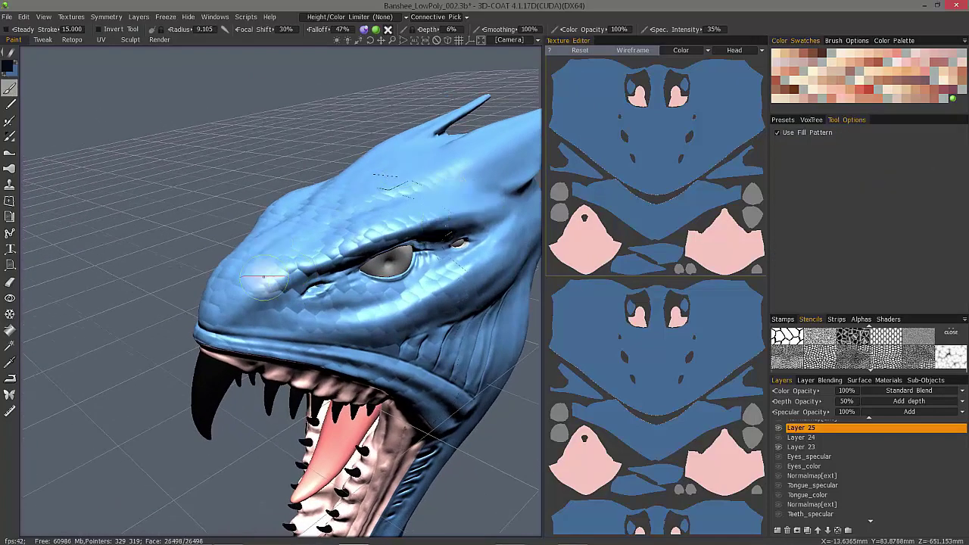
{"action": "left_click_drag", "start_coordinate": [371, 38], "coordinate": [366, 38]}
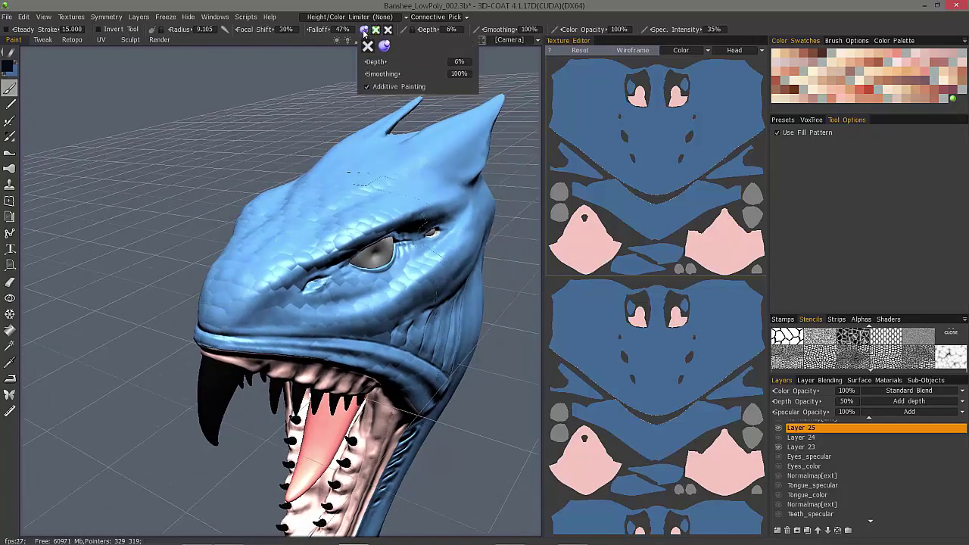
{"action": "left_click_drag", "start_coordinate": [285, 266], "coordinate": [314, 152], "text": "alt"}
{"action": "left_click_drag", "start_coordinate": [368, 198], "coordinate": [451, 29]}
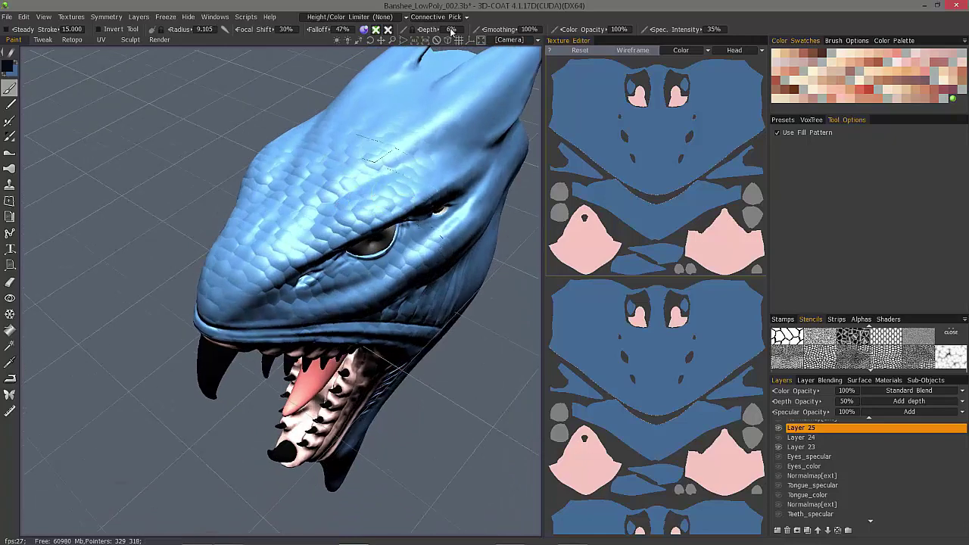
{"action": "left_click", "coordinate": [440, 29]}
{"action": "left_click", "coordinate": [440, 30]}
{"action": "left_click_drag", "start_coordinate": [394, 87], "coordinate": [344, 169], "text": "alt"}
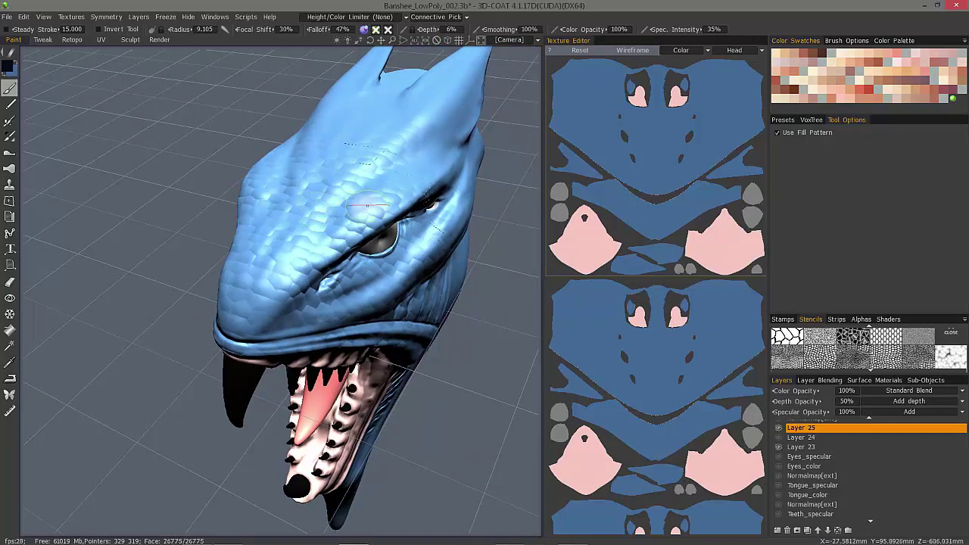
- Add a new layer and brush the elephant skin pattern onto the snout, around the eye and across the cheek
{"action": "left_click", "coordinate": [778, 530]}
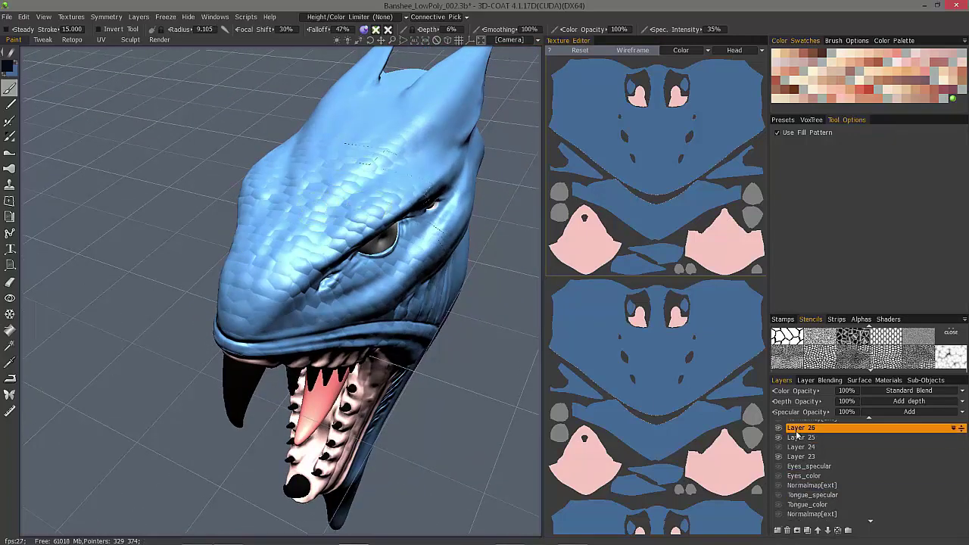
{"action": "left_click_drag", "start_coordinate": [447, 198], "coordinate": [361, 188], "text": "alt"}
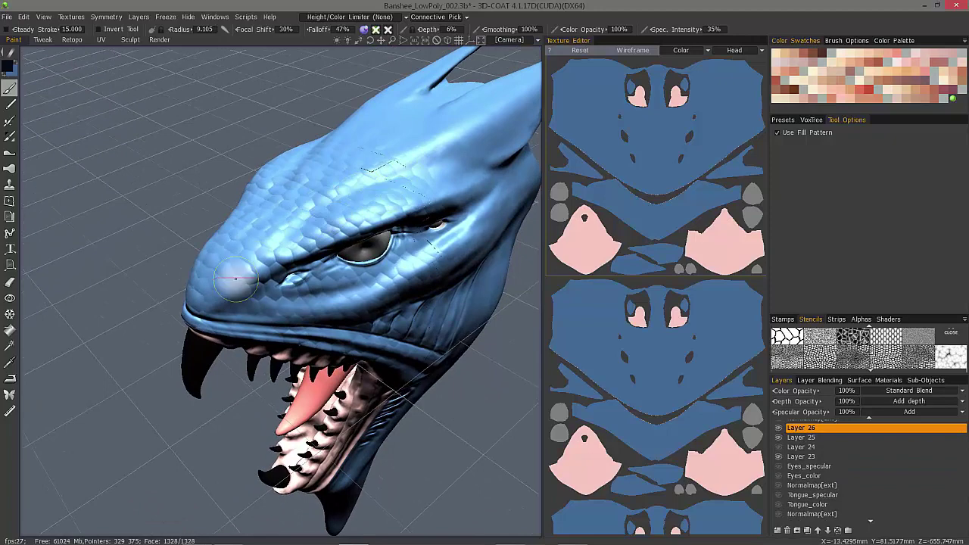
{"action": "middle_click_drag", "start_coordinate": [349, 218], "coordinate": [344, 221]}
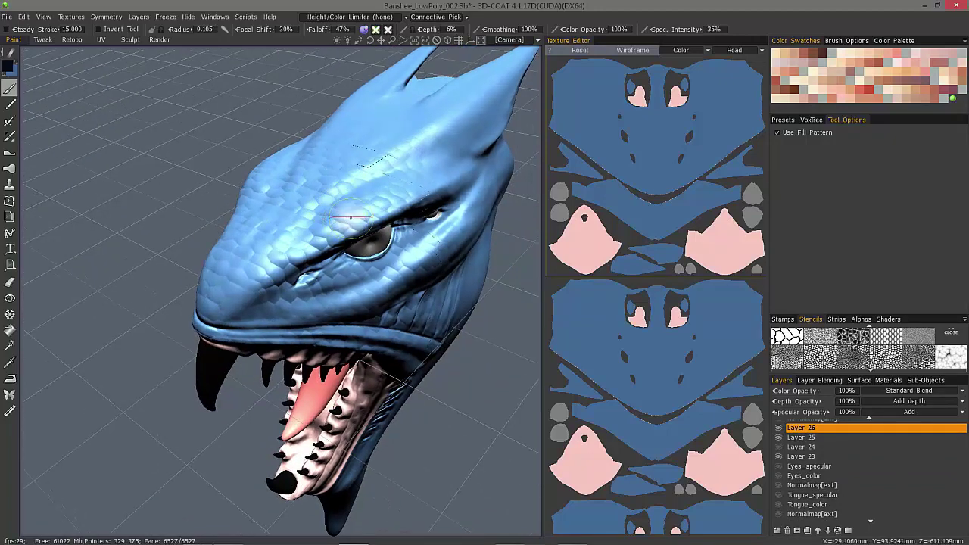
{"action": "mouse_move", "coordinate": [354, 217]}
{"action": "left_mouse_down"}
{"action": "mouse_move", "coordinate": [318, 205]}
{"action": "mouse_move", "coordinate": [253, 272]}
{"action": "mouse_move", "coordinate": [278, 305]}
{"action": "left_mouse_up"}
{"action": "middle_click_drag", "start_coordinate": [278, 303], "coordinate": [371, 303]}
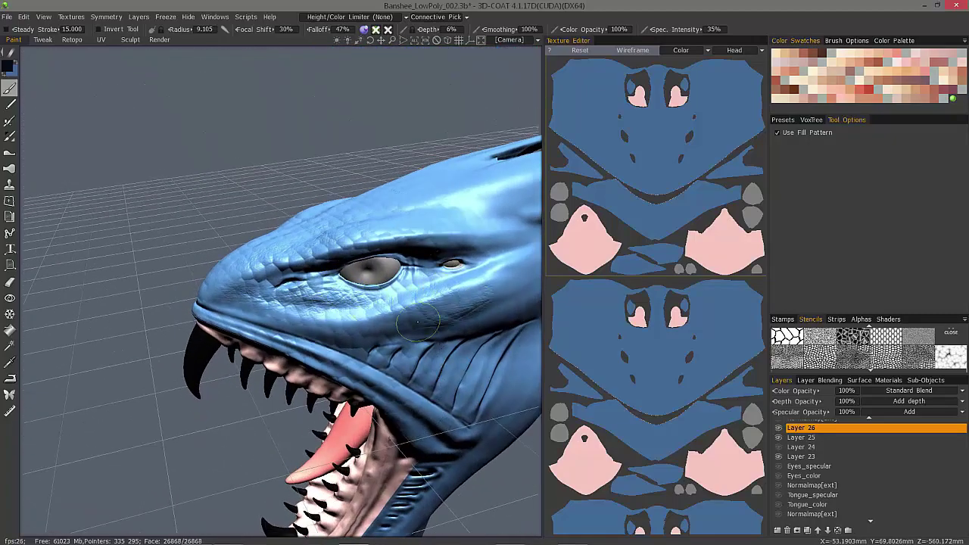
{"action": "mouse_move", "coordinate": [284, 278]}
{"action": "middle_mouse_down"}
{"action": "mouse_move", "coordinate": [253, 255]}
{"action": "mouse_move", "coordinate": [272, 227]}
{"action": "mouse_move", "coordinate": [235, 257]}
{"action": "mouse_move", "coordinate": [197, 261]}
{"action": "mouse_move", "coordinate": [331, 189]}
{"action": "middle_mouse_up"}
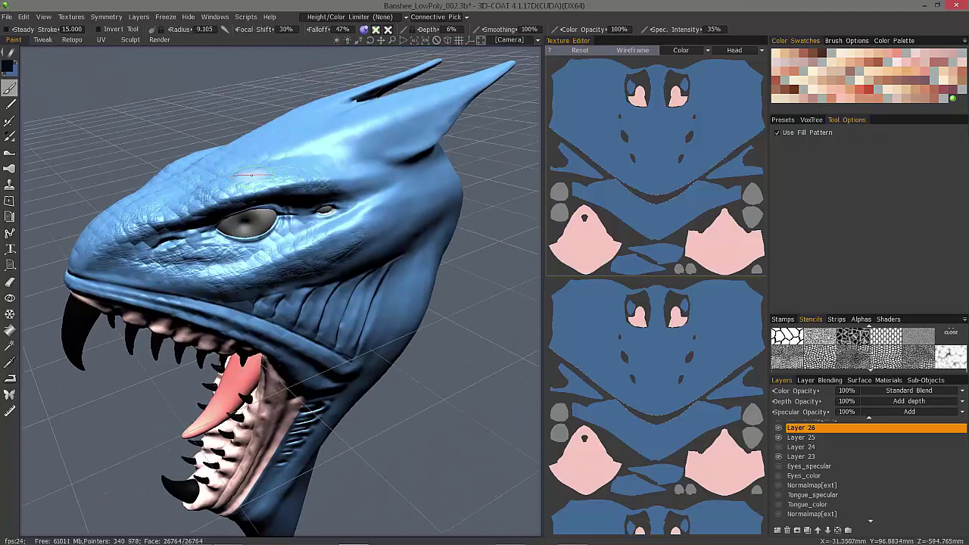
- Extend the brushed elephant skin detail over the brow, the front of the snout and above the upper lip
{"action": "middle_click_drag", "start_coordinate": [252, 174], "coordinate": [291, 201]}
{"action": "mouse_move", "coordinate": [143, 218]}
{"action": "middle_mouse_down"}
{"action": "mouse_move", "coordinate": [216, 277]}
{"action": "mouse_move", "coordinate": [359, 203]}
{"action": "middle_mouse_up"}
{"action": "mouse_move", "coordinate": [83, 238]}
{"action": "middle_mouse_down"}
{"action": "mouse_move", "coordinate": [76, 231]}
{"action": "mouse_move", "coordinate": [218, 253]}
{"action": "middle_mouse_up"}
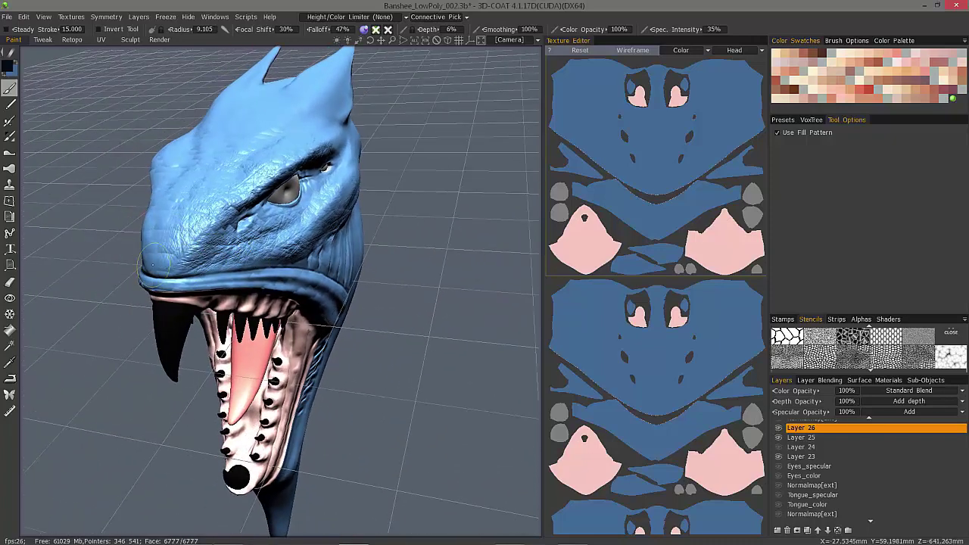
{"action": "middle_click_drag", "start_coordinate": [198, 158], "coordinate": [186, 188]}
{"action": "mouse_move", "coordinate": [235, 125]}
{"action": "middle_mouse_down"}
{"action": "mouse_move", "coordinate": [224, 168]}
{"action": "mouse_move", "coordinate": [196, 121]}
{"action": "mouse_move", "coordinate": [132, 103]}
{"action": "middle_mouse_up"}
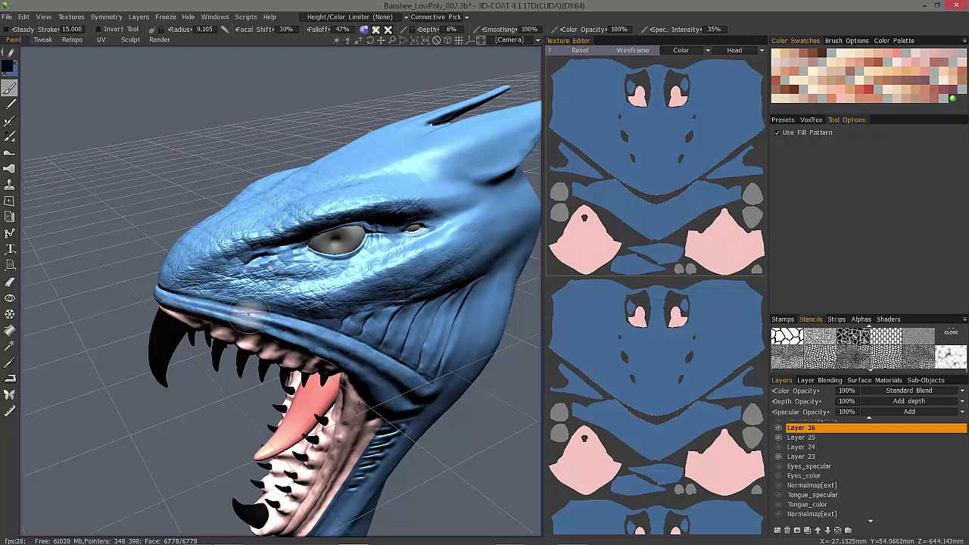
{"action": "left_click", "coordinate": [10, 53]}
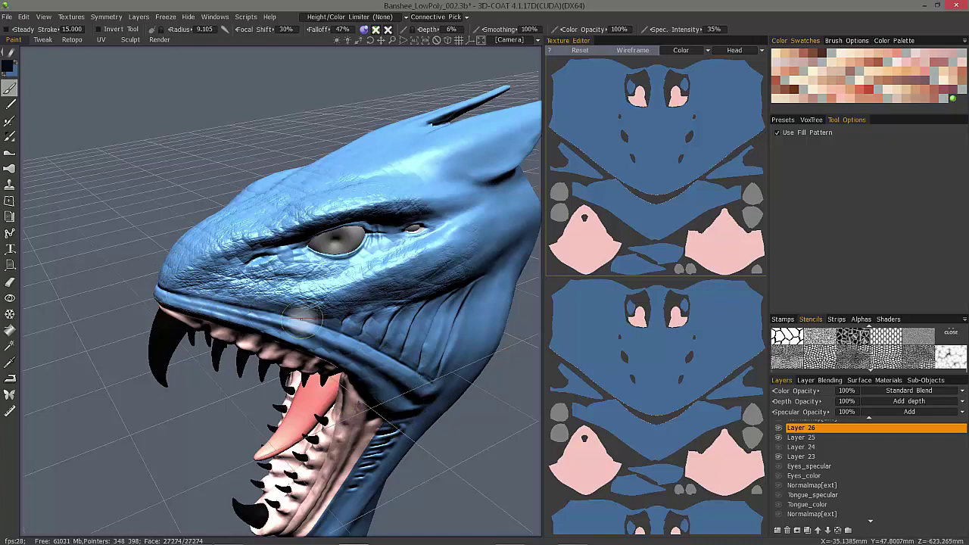
- Set the depth opacity of the brushed skin layer to 55%
{"action": "right_click_drag", "start_coordinate": [318, 274], "coordinate": [261, 250]}
{"action": "left_click_drag", "start_coordinate": [464, 170], "coordinate": [413, 203], "text": "alt"}
{"action": "right_click_drag", "start_coordinate": [385, 149], "coordinate": [203, 267]}
{"action": "left_click_drag", "start_coordinate": [204, 267], "coordinate": [62, 174], "text": "alt"}
{"action": "left_click_drag", "start_coordinate": [219, 302], "coordinate": [182, 305], "text": "alt"}
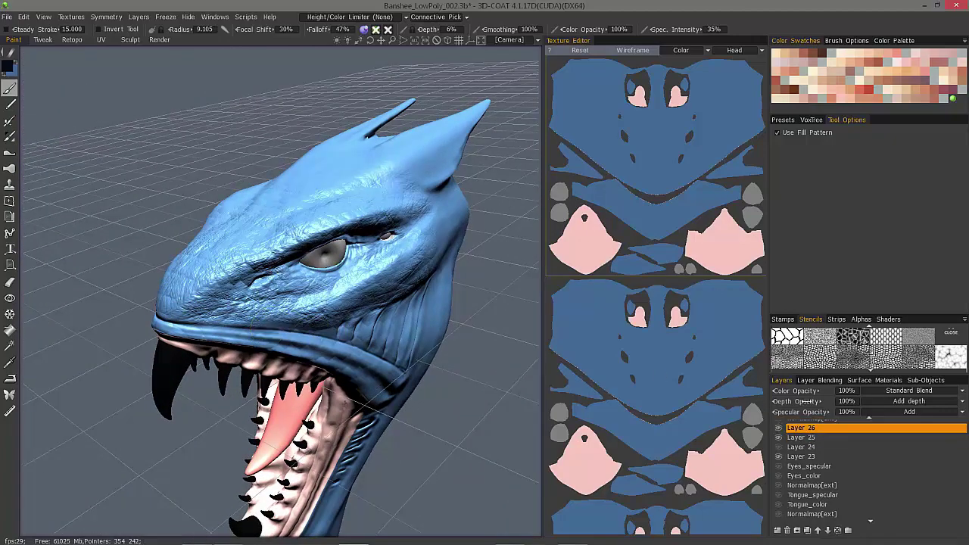
{"action": "mouse_move", "coordinate": [796, 401]}
{"action": "left_mouse_down"}
{"action": "mouse_move", "coordinate": [776, 401]}
{"action": "mouse_move", "coordinate": [791, 401]}
{"action": "left_mouse_up"}
{"action": "mouse_move", "coordinate": [295, 239]}
{"action": "left_mouse_down", "text": "alt"}
{"action": "mouse_move", "coordinate": [321, 283]}
{"action": "mouse_move", "coordinate": [307, 254]}
{"action": "mouse_move", "coordinate": [284, 250]}
{"action": "left_mouse_up", "text": "alt"}
- Return to the Fill tool and preview the elephant skin pattern on the head, toggling the color effect on and off
{"action": "left_click", "coordinate": [10, 331]}
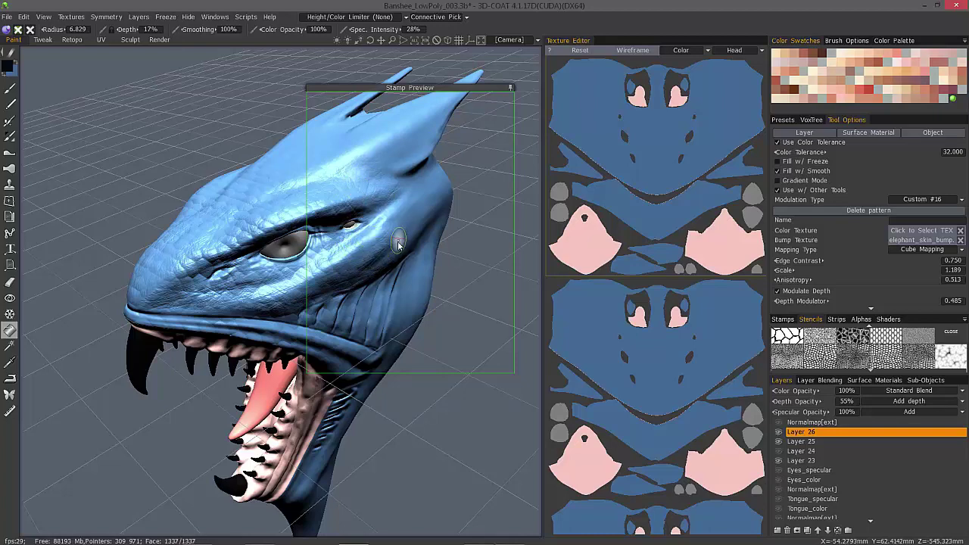
{"action": "left_click", "coordinate": [371, 256]}
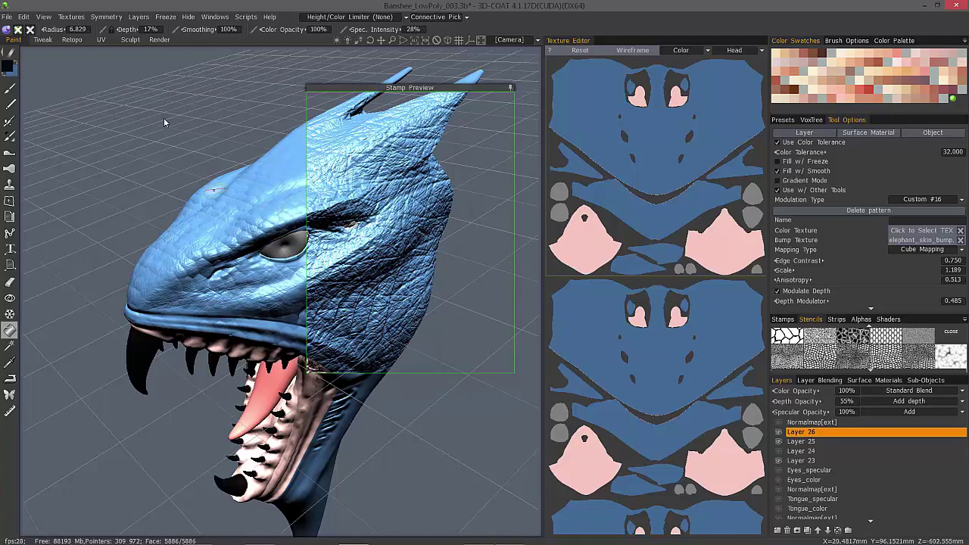
{"action": "key", "text": "ctrl+z"}
{"action": "left_click", "coordinate": [363, 157]}
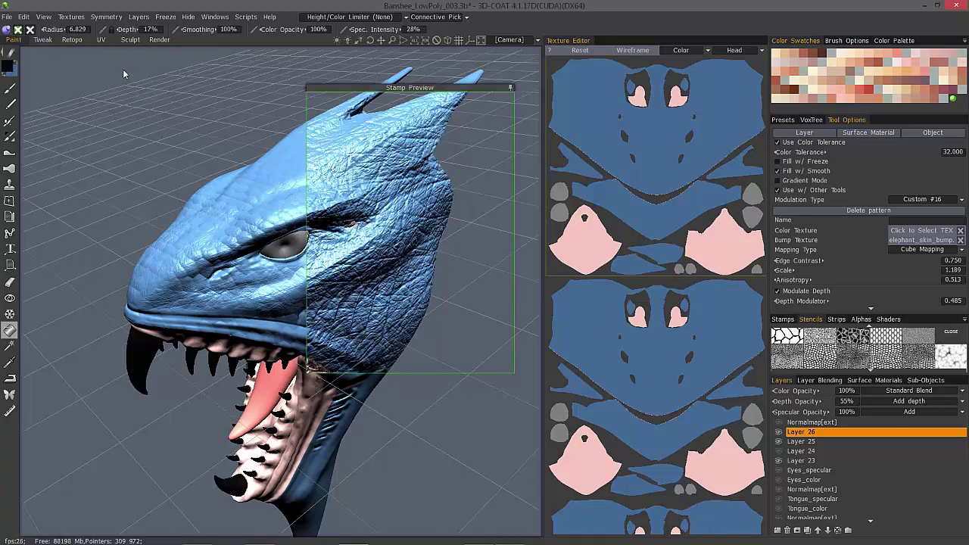
{"action": "left_click", "coordinate": [19, 31]}
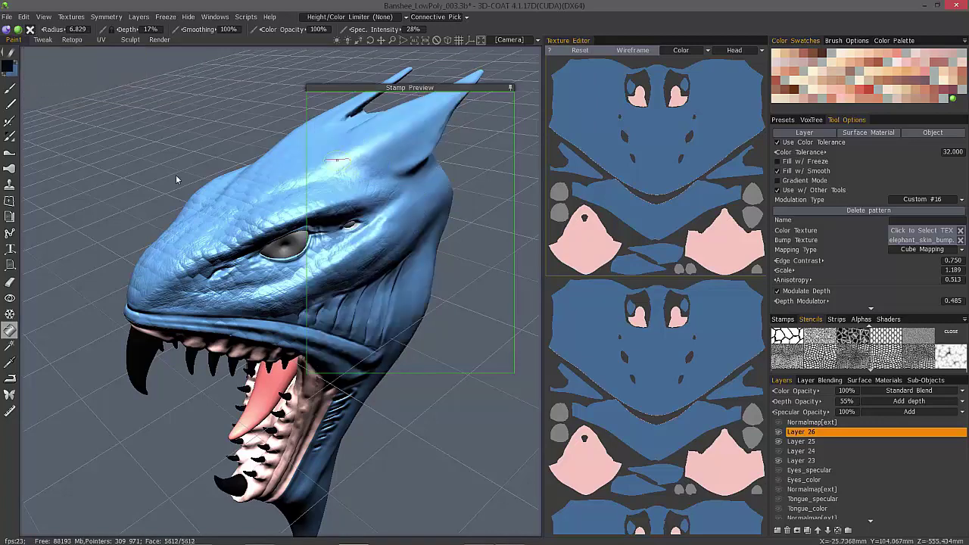
{"action": "left_click", "coordinate": [18, 31]}
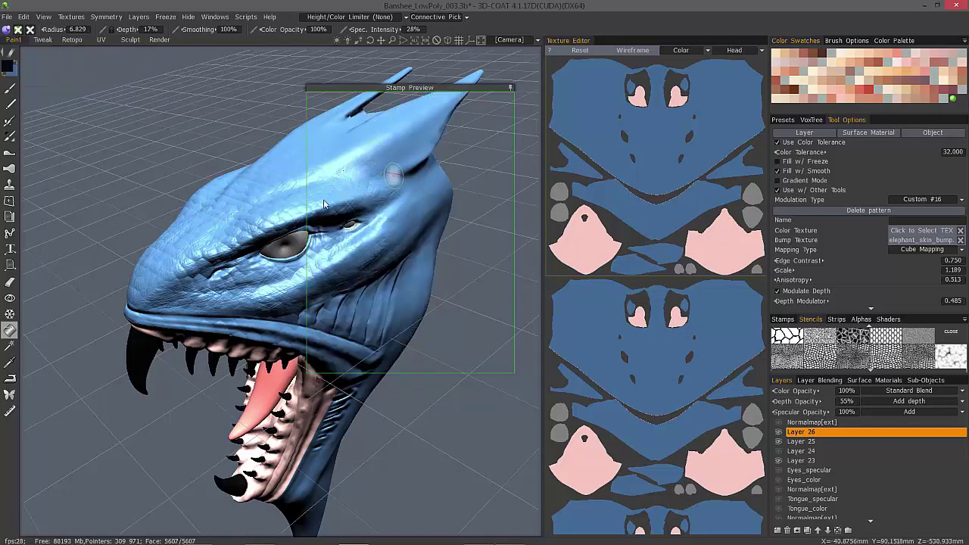
- Turn off the fill's depth effect and turn on its color and specularity effects
{"action": "mouse_move", "coordinate": [4, 32]}
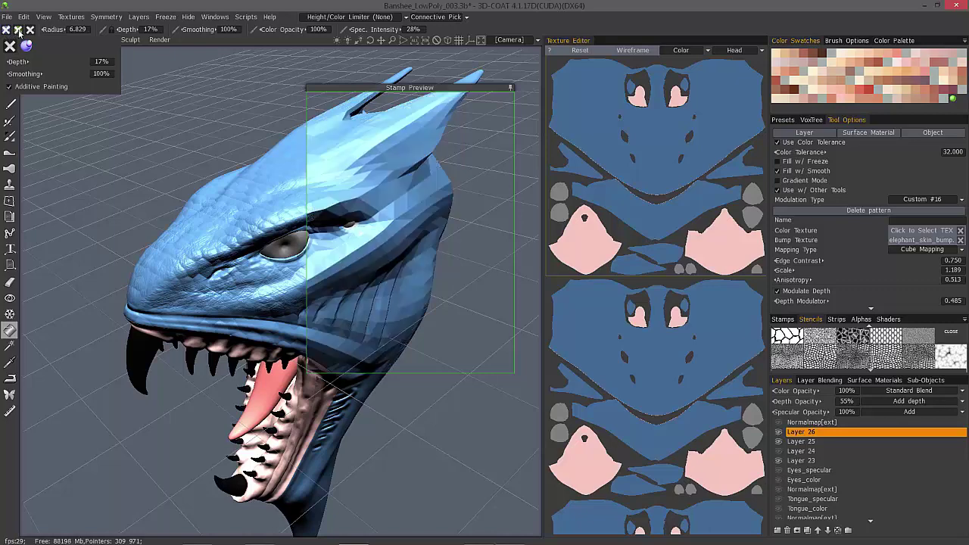
{"action": "left_click", "coordinate": [18, 30]}
{"action": "left_click", "coordinate": [18, 30]}
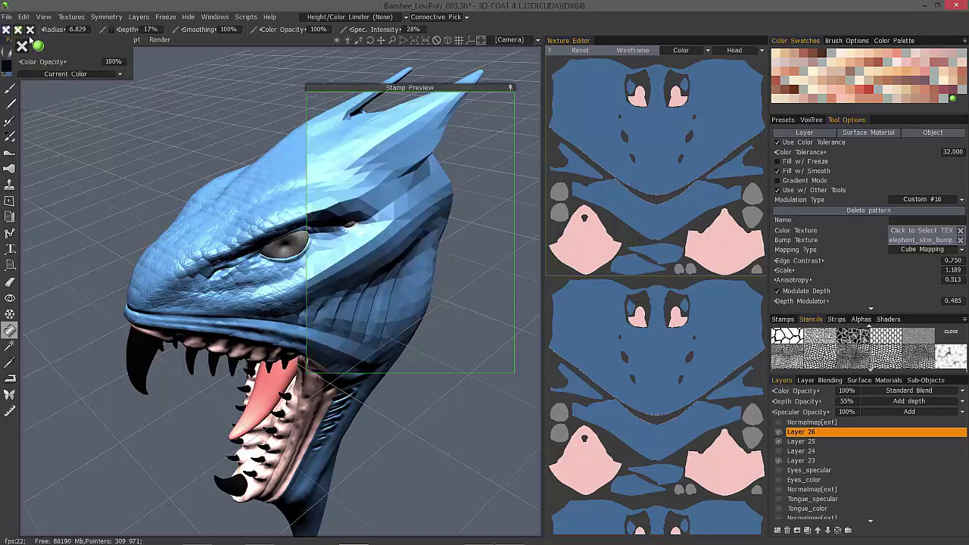
{"action": "mouse_move", "coordinate": [31, 32]}
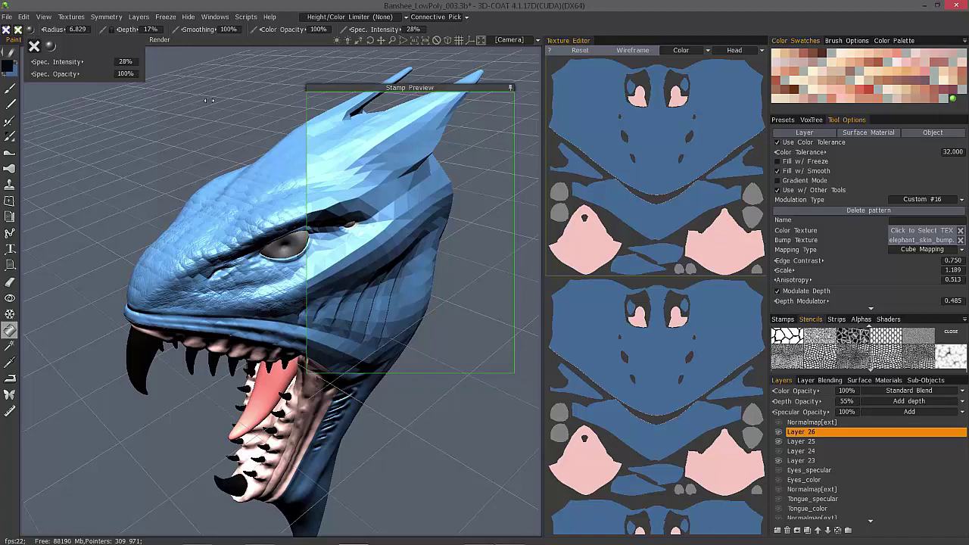
{"action": "left_click", "coordinate": [18, 31]}
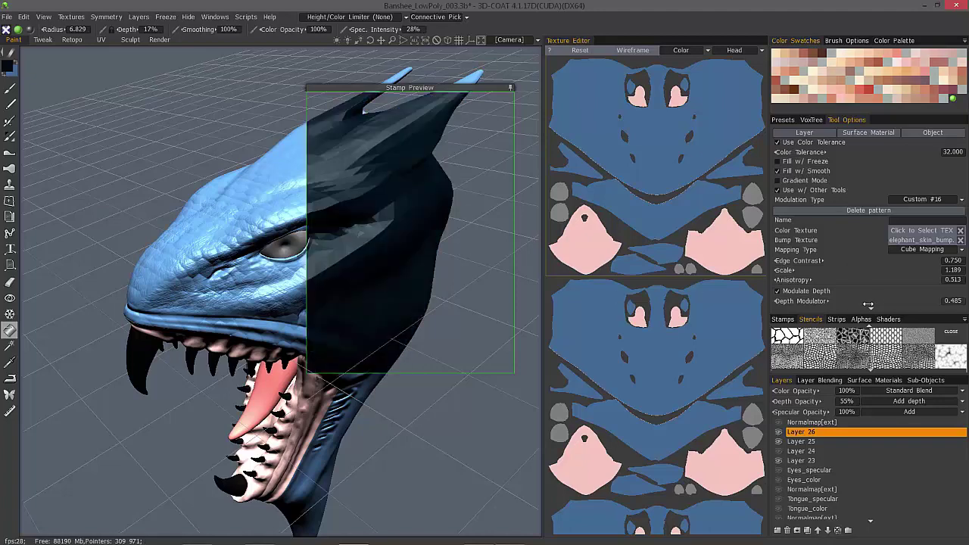
- Enable Modulate Specularity, turn fill depth back on, and set Convexity Specularity to 1.000 and Concavity Specularity to 0.075
{"action": "scroll", "coordinate": [872, 312], "scroll_direction": "down", "scroll_amount": 2}
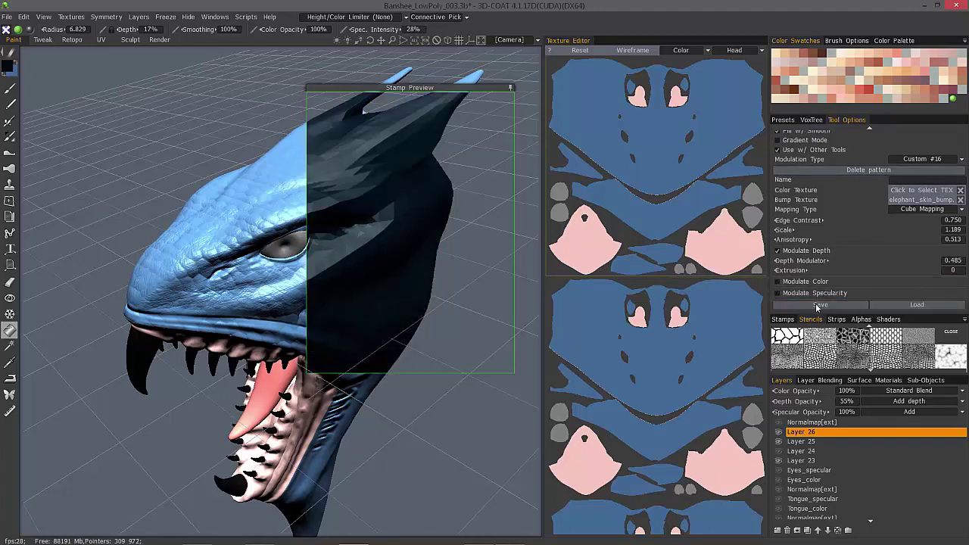
{"action": "left_click", "coordinate": [779, 295]}
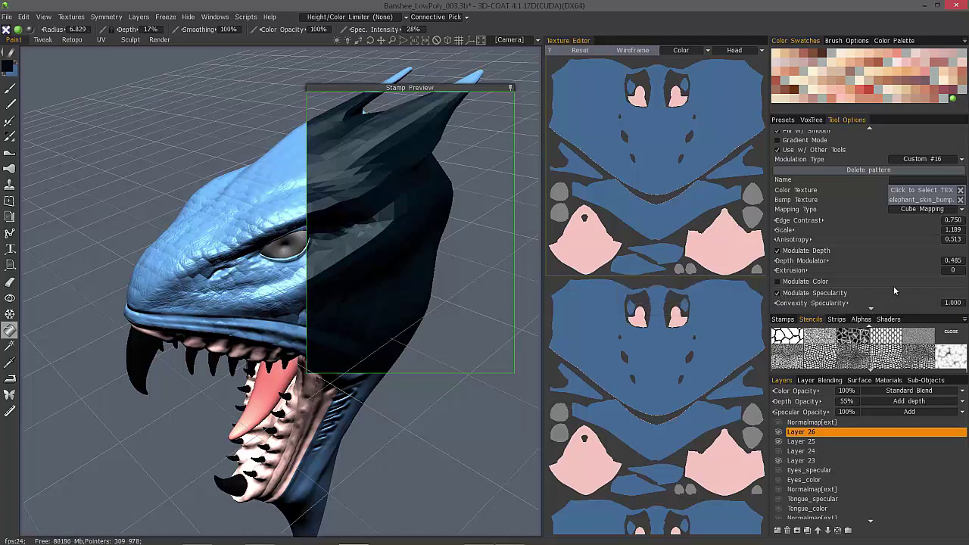
{"action": "scroll", "coordinate": [873, 312], "scroll_direction": "down", "scroll_amount": 1}
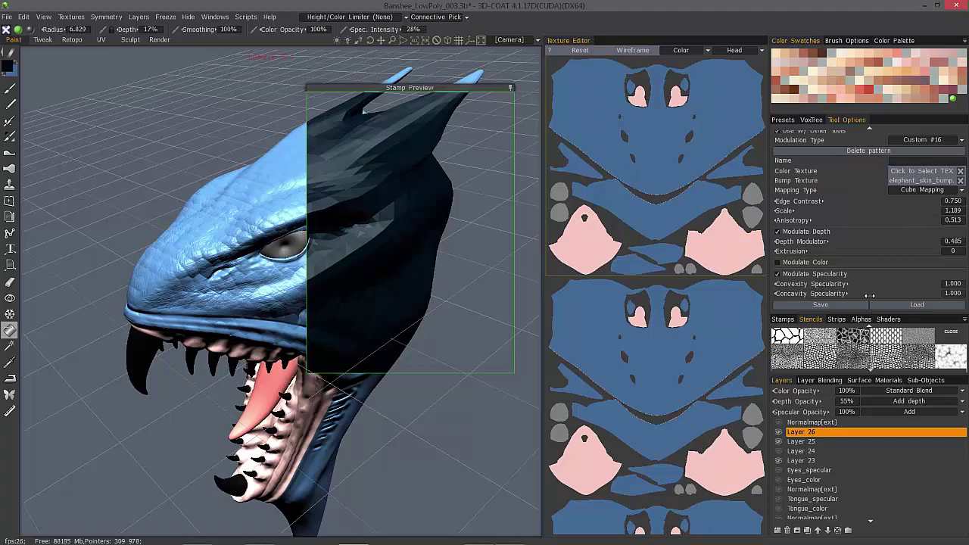
{"action": "left_click", "coordinate": [6, 30]}
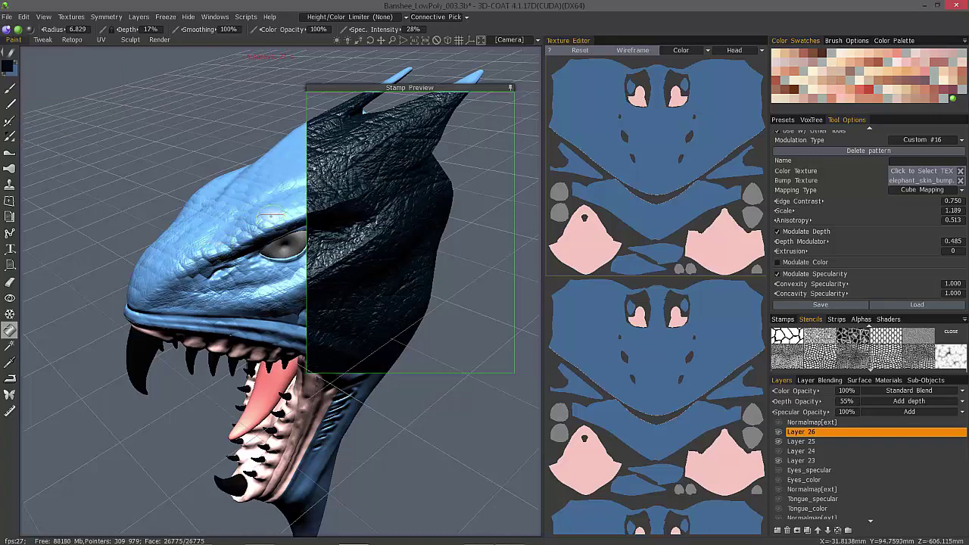
{"action": "left_click_drag", "start_coordinate": [878, 284], "coordinate": [838, 294]}
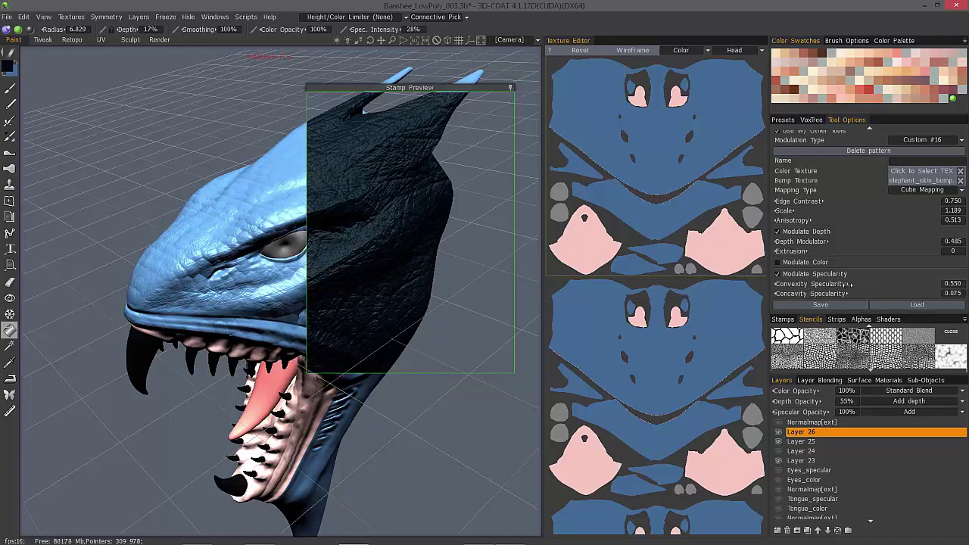
{"action": "left_click_drag", "start_coordinate": [865, 286], "coordinate": [901, 315]}
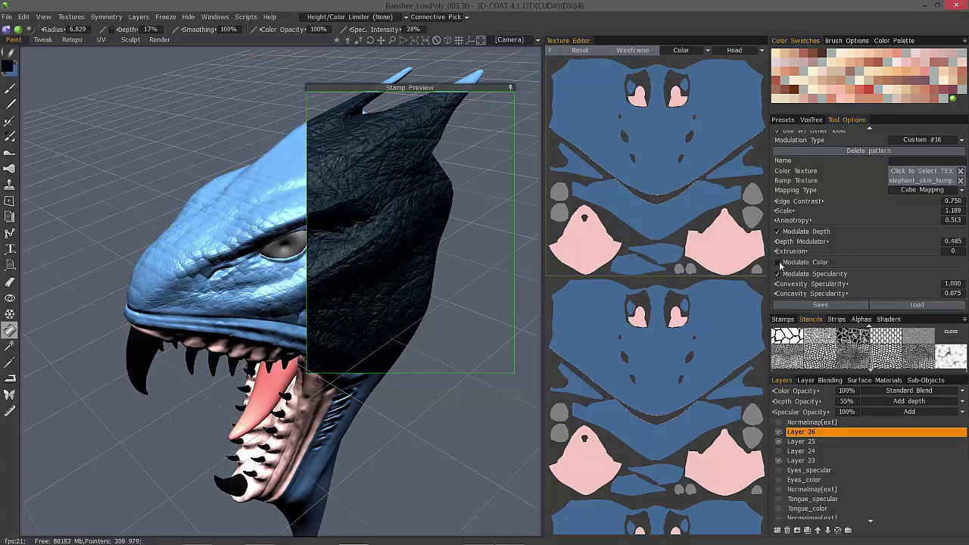
- Enable Modulate Color, set Color Preference to 0.630, and choose a dark teal Convexity Color
{"action": "left_click", "coordinate": [778, 263]}
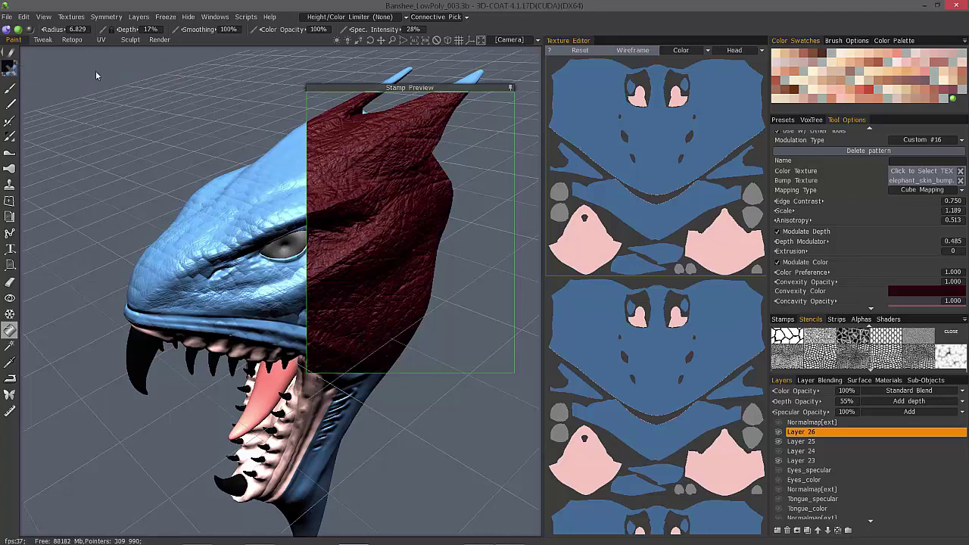
{"action": "left_click_drag", "start_coordinate": [918, 272], "coordinate": [890, 272]}
{"action": "left_click", "coordinate": [908, 299]}
{"action": "left_click", "coordinate": [270, 243]}
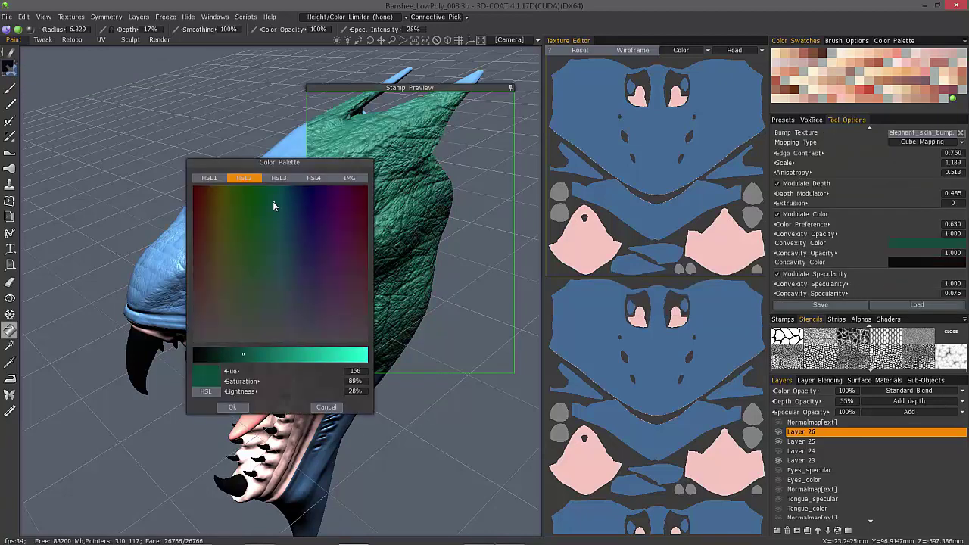
{"action": "left_click_drag", "start_coordinate": [273, 201], "coordinate": [283, 203]}
{"action": "left_click", "coordinate": [233, 408]}
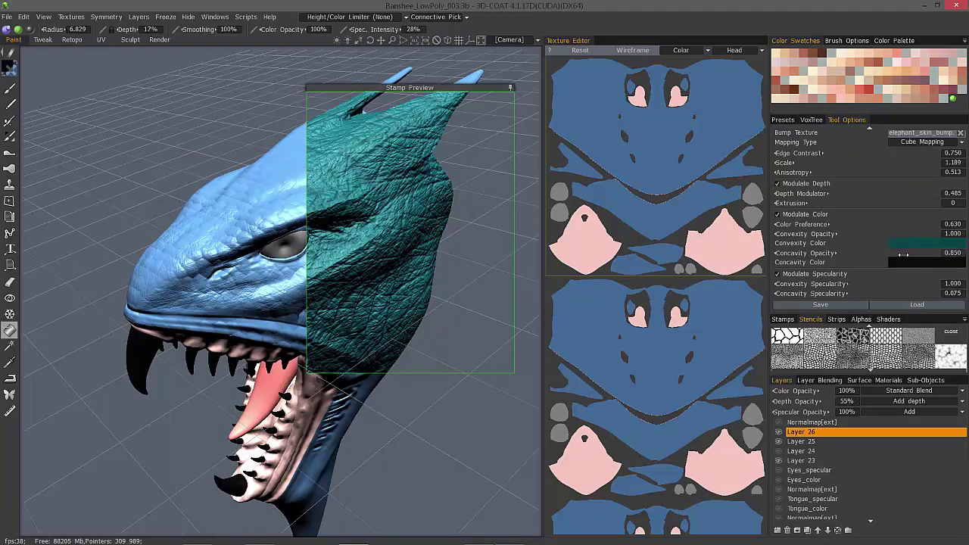
- Set Concavity Opacity to 0.770, Convexity Opacity to 0.860 and Color Preference to 0.390 for the pattern's color modulation
{"action": "left_click_drag", "start_coordinate": [906, 254], "coordinate": [886, 233]}
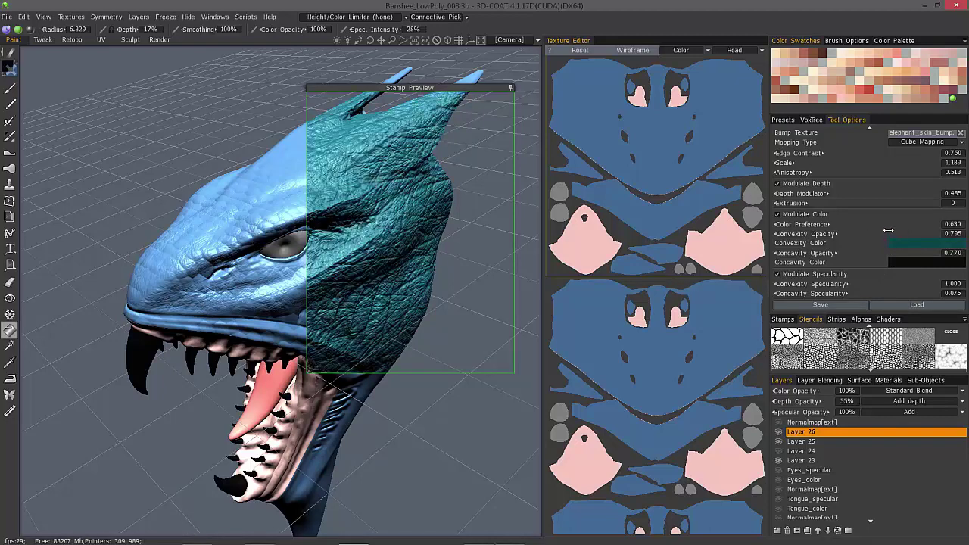
{"action": "mouse_move", "coordinate": [890, 234]}
{"action": "left_mouse_down"}
{"action": "mouse_move", "coordinate": [913, 235]}
{"action": "mouse_move", "coordinate": [909, 224]}
{"action": "mouse_move", "coordinate": [868, 225]}
{"action": "mouse_move", "coordinate": [901, 225]}
{"action": "left_mouse_up"}
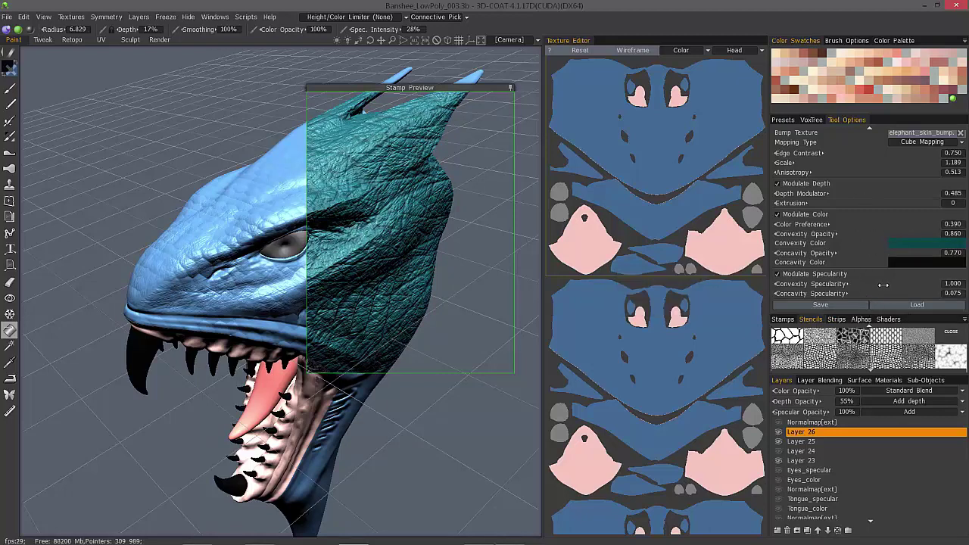
- Try Convexity Specularity values of 1.200 and 2.000 on the elephant skin pattern
{"action": "double_click", "coordinate": [958, 284]}
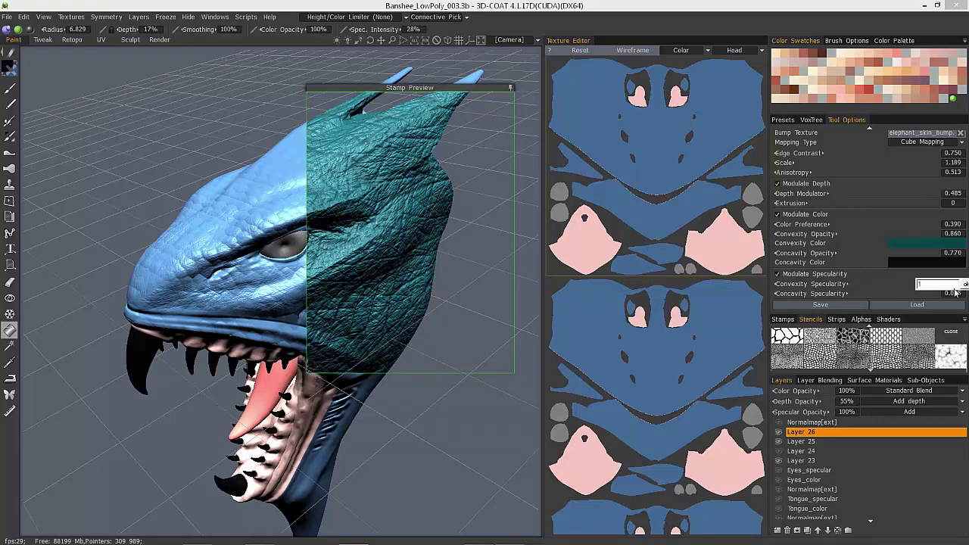
{"action": "type", "text": "1.2"}
{"action": "key", "text": "Return"}
{"action": "left_click", "coordinate": [964, 287]}
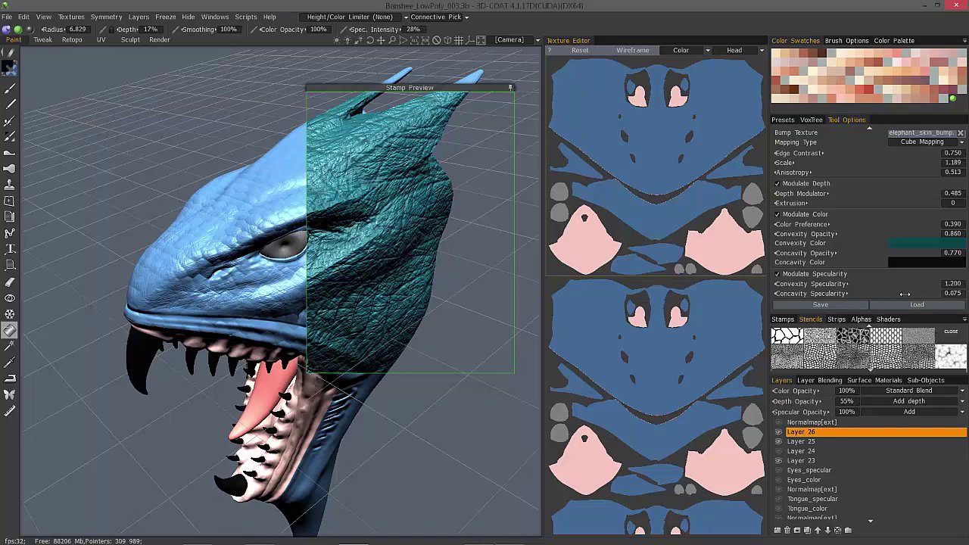
{"action": "left_click", "coordinate": [936, 285]}
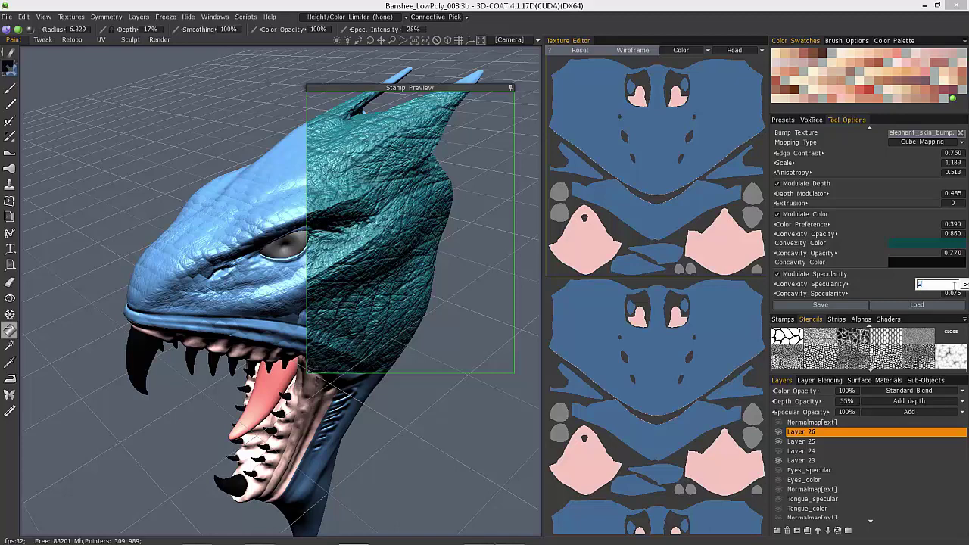
{"action": "key", "text": "Return"}
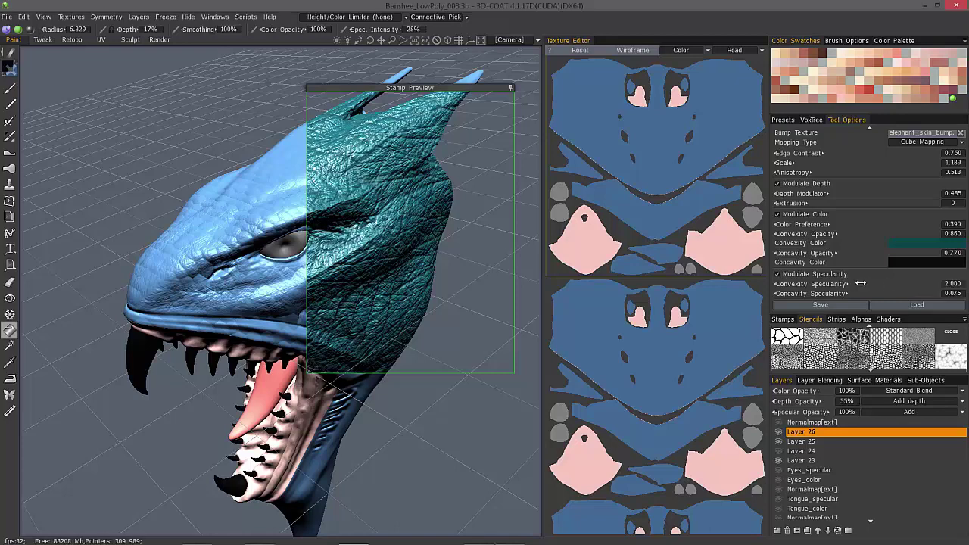
- Set the pattern's Convexity Specularity to 1.500 and Concavity Specularity to 0.480
{"action": "left_click", "coordinate": [956, 284]}
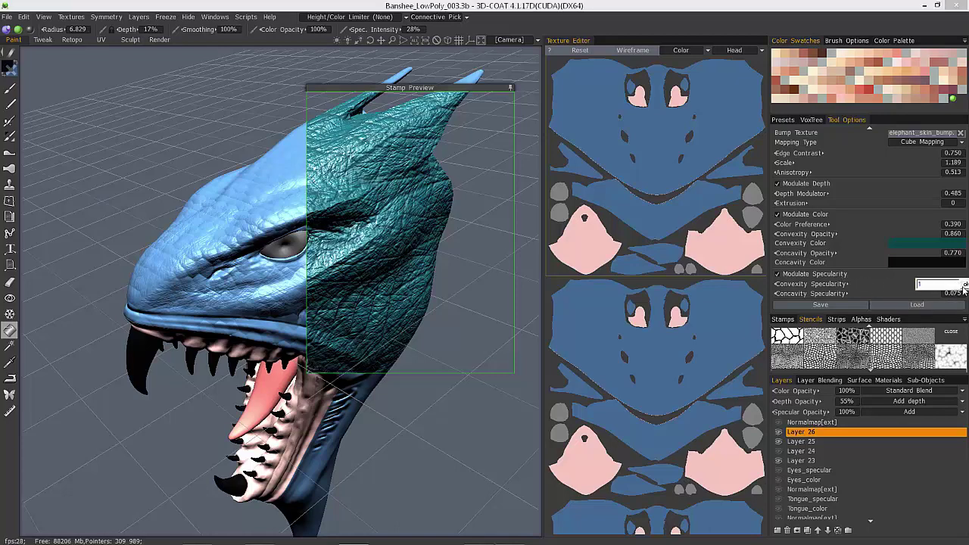
{"action": "key", "text": "Return"}
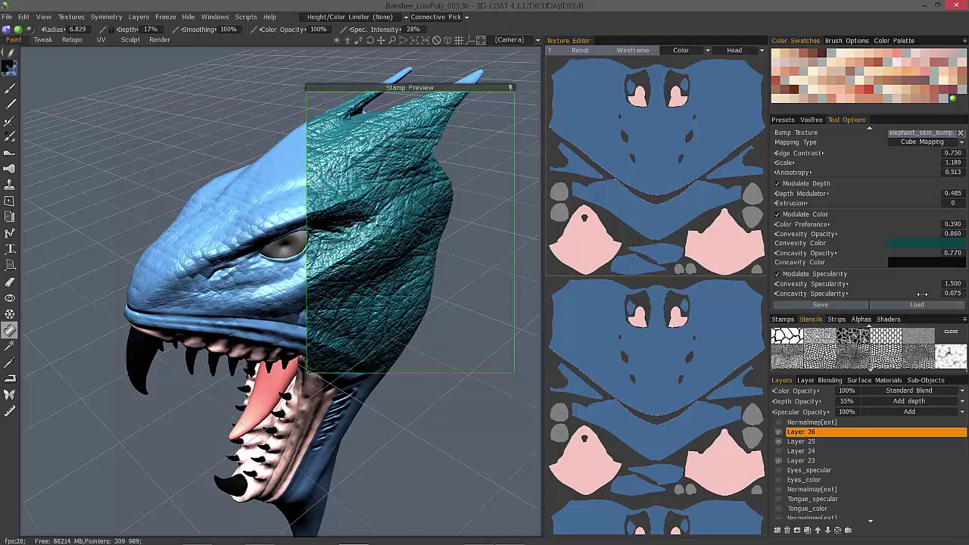
{"action": "left_click_drag", "start_coordinate": [925, 294], "coordinate": [888, 295]}
{"action": "left_click_drag", "start_coordinate": [963, 299], "coordinate": [968, 299]}
{"action": "left_click_drag", "start_coordinate": [891, 295], "coordinate": [858, 294]}
- Switch to UV Mapping with rotation 131, U_shift 0.625, V_shift 0.560, Scale 1.239 and Anisotropy 0.663
{"action": "left_click", "coordinate": [904, 145]}
{"action": "left_click", "coordinate": [911, 164]}
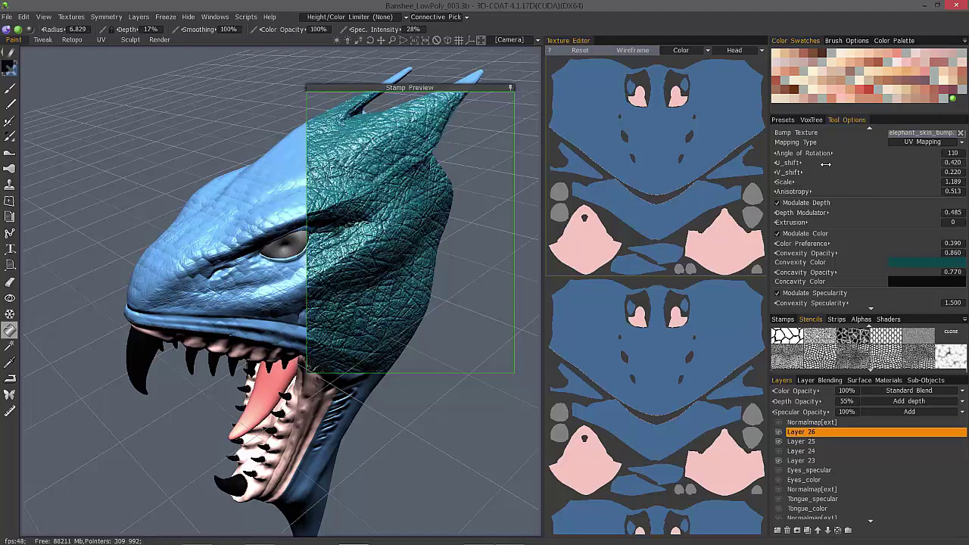
{"action": "left_click_drag", "start_coordinate": [839, 153], "coordinate": [850, 175]}
{"action": "left_click_drag", "start_coordinate": [790, 163], "coordinate": [806, 181]}
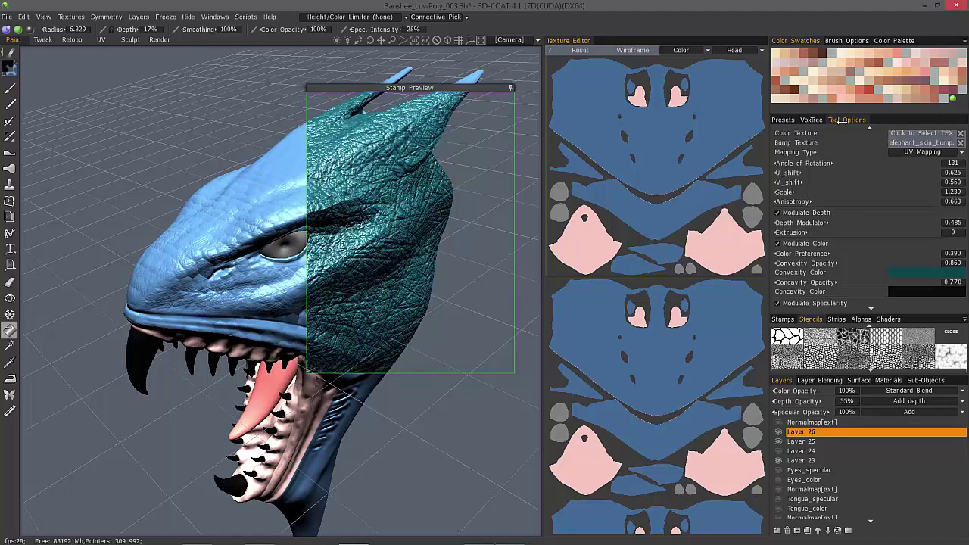
- Fill the head's skin with the elephant skin pattern and collapse the Stamp Preview clear of the model
{"action": "scroll", "coordinate": [834, 227], "scroll_direction": "down", "scroll_amount": 3}
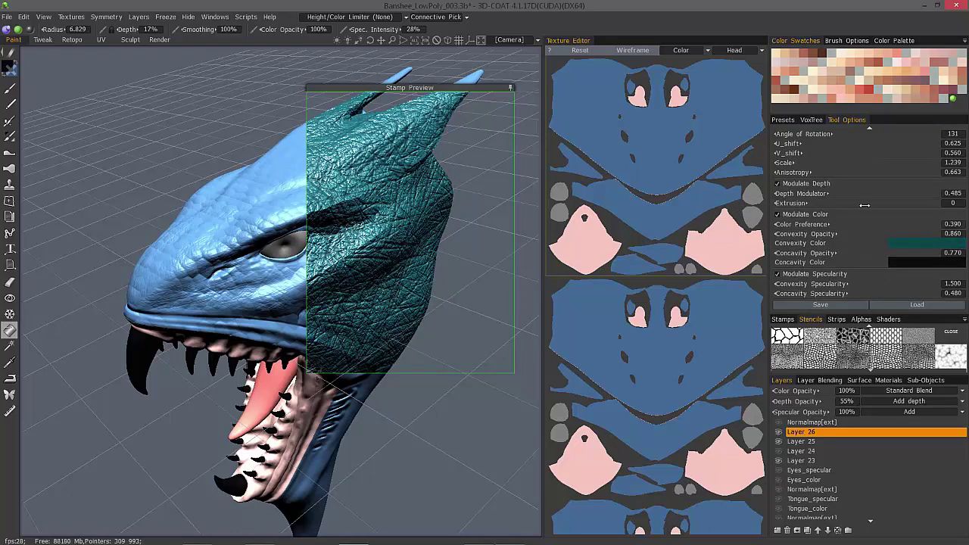
{"action": "scroll", "coordinate": [872, 133], "scroll_direction": "up", "scroll_amount": 6}
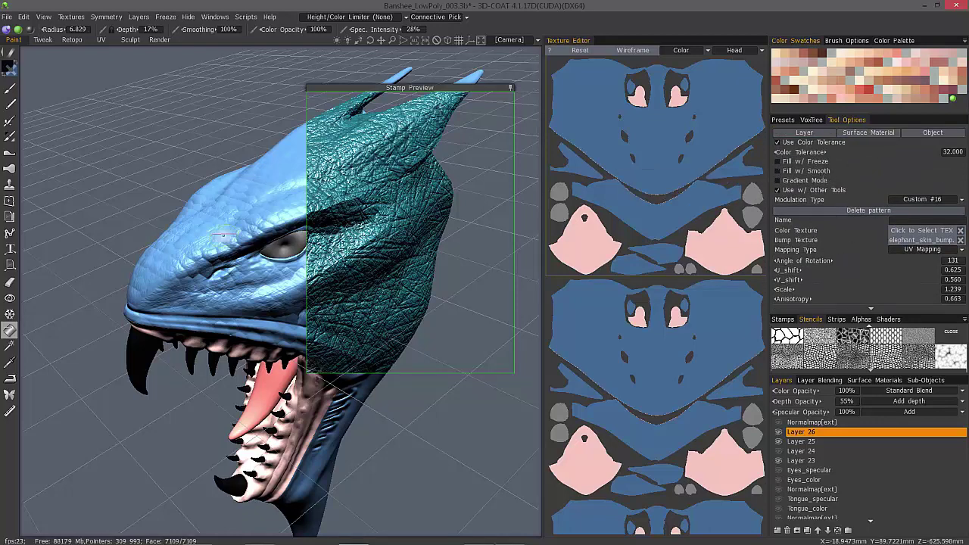
{"action": "left_click", "coordinate": [264, 201]}
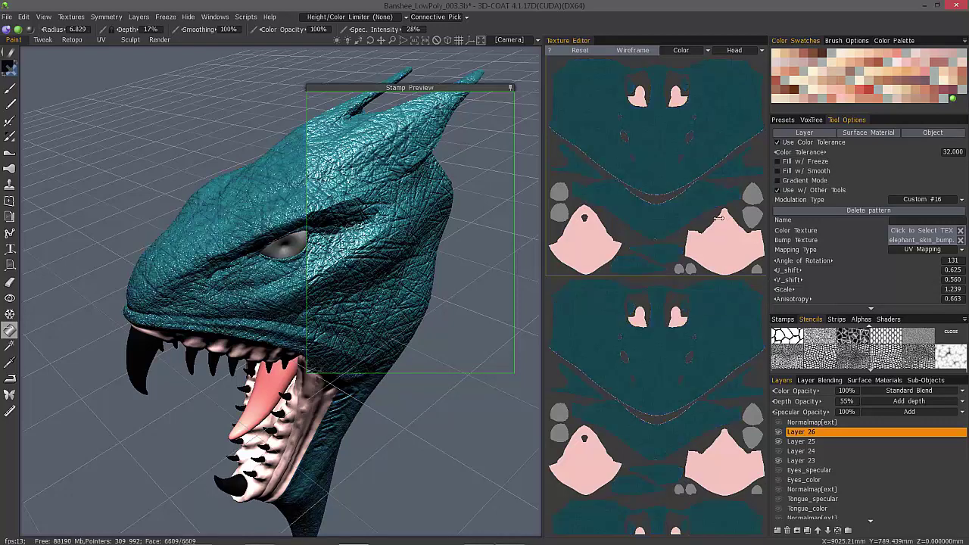
{"action": "left_click", "coordinate": [478, 86]}
{"action": "left_click_drag", "start_coordinate": [469, 86], "coordinate": [217, 78]}
{"action": "left_click_drag", "start_coordinate": [519, 300], "coordinate": [435, 348]}
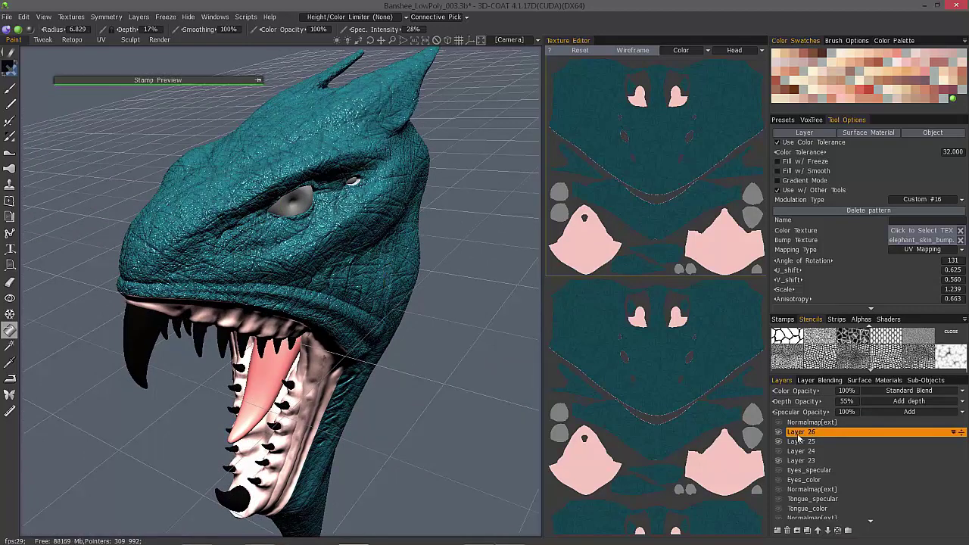
- Try Layer 26's Depth Opacity at 0%, 120% and 20%, comparing the skin detail on the head
{"action": "left_click_drag", "start_coordinate": [822, 403], "coordinate": [840, 403]}
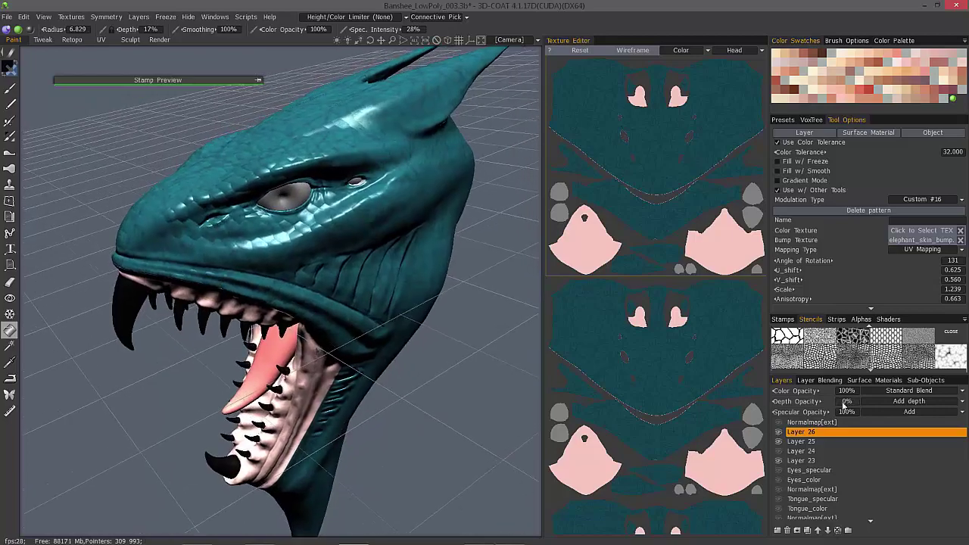
{"action": "double_click", "coordinate": [858, 402]}
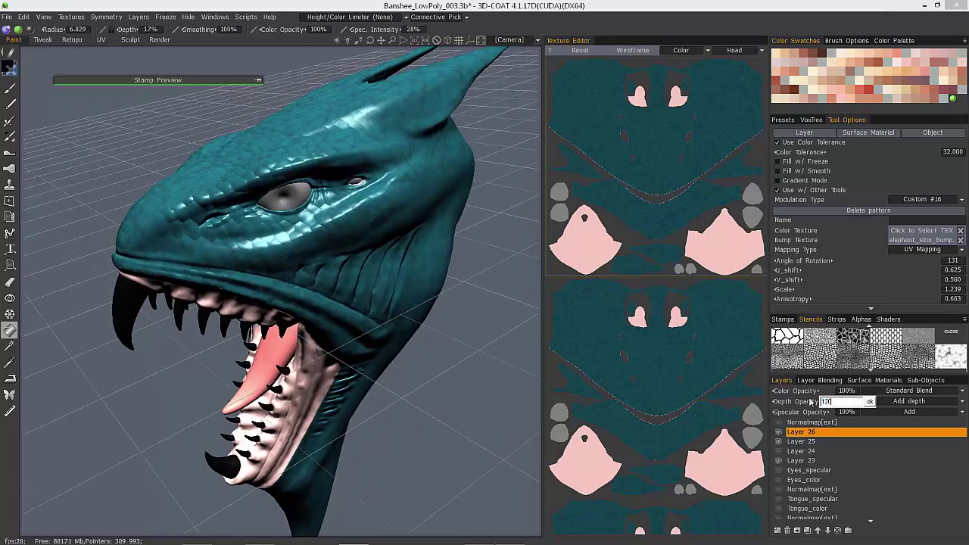
{"action": "key", "text": "Return"}
{"action": "left_click_drag", "start_coordinate": [451, 363], "coordinate": [496, 365]}
{"action": "double_click", "coordinate": [845, 402]}
{"action": "type", "text": "30"}
{"action": "key", "text": "Return"}
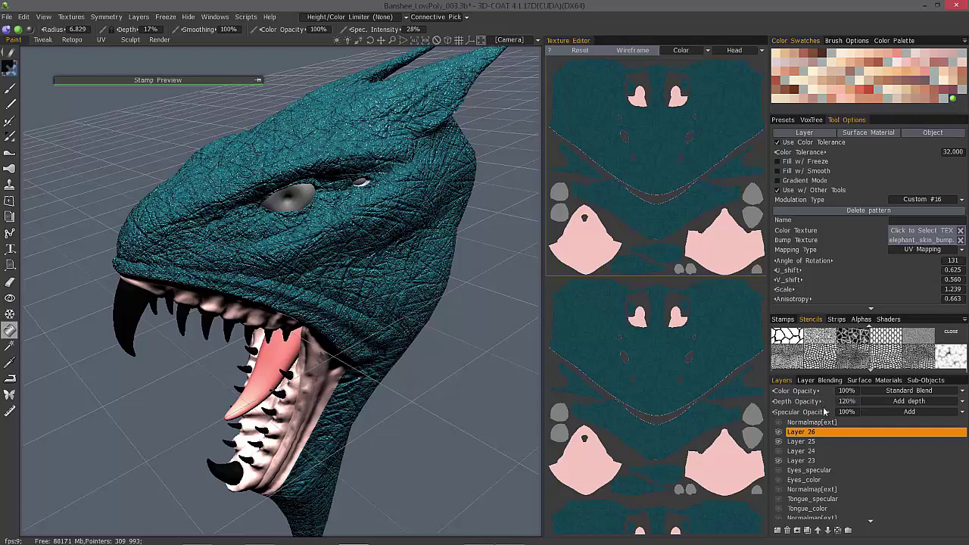
{"action": "double_click", "coordinate": [851, 402]}
{"action": "type", "text": "20"}
{"action": "key", "text": "Return"}
{"action": "left_click_drag", "start_coordinate": [426, 353], "coordinate": [466, 356]}
- Try Layer 26's Color Opacity at 30%, and set it to 50%
{"action": "double_click", "coordinate": [844, 390]}
{"action": "type", "text": "30"}
{"action": "key", "text": "Return"}
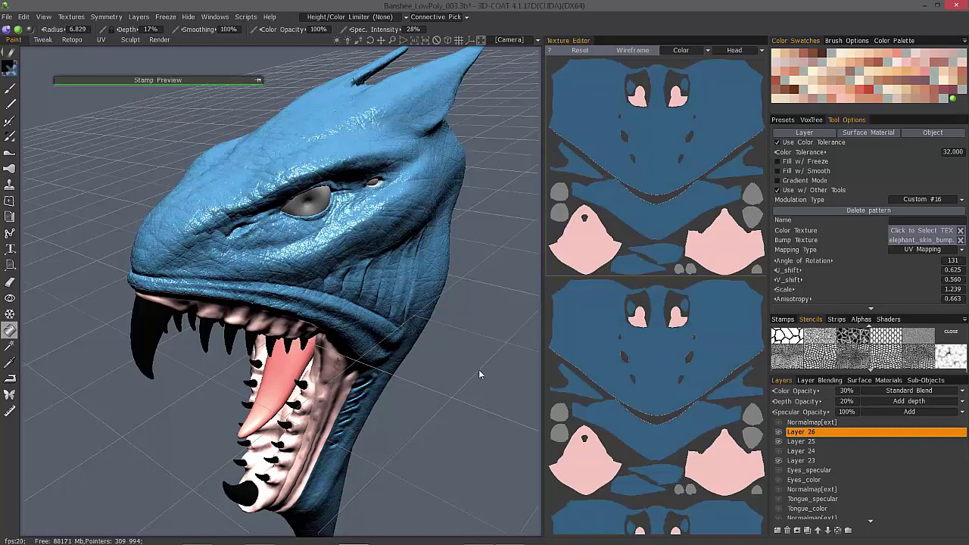
{"action": "double_click", "coordinate": [844, 393]}
{"action": "type", "text": "50"}
{"action": "key", "text": "Return"}
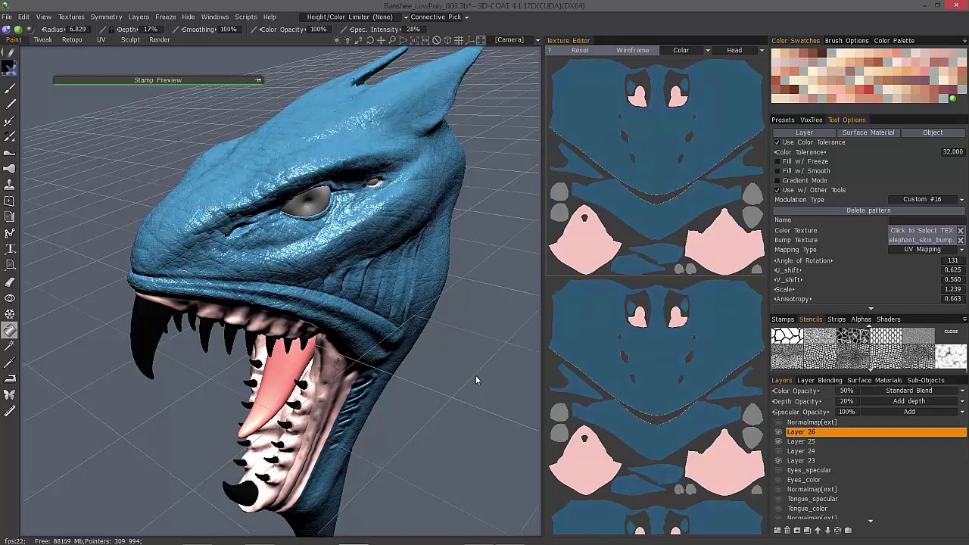
- Change Layer 26's specular blending to Maximize and its Specular Opacity to 60%
{"action": "left_click", "coordinate": [913, 412]}
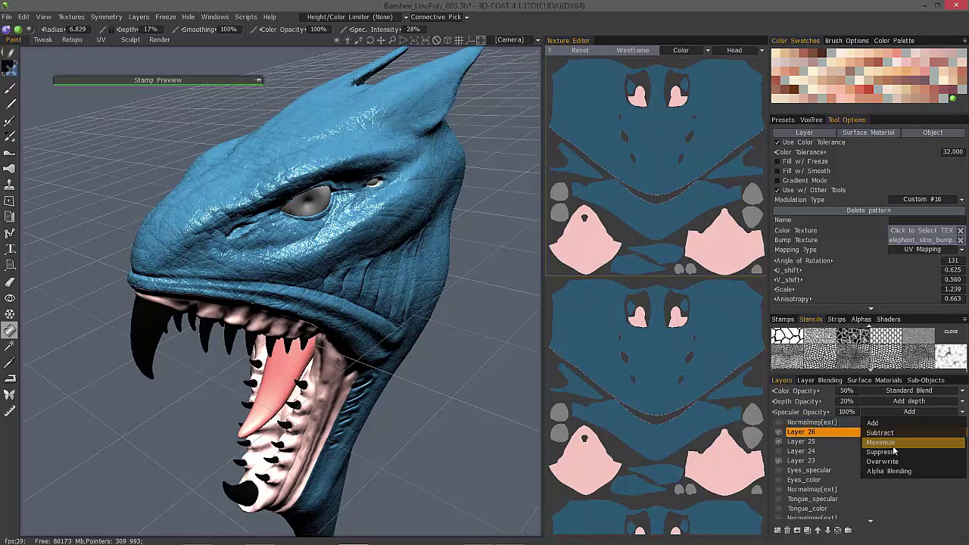
{"action": "left_click", "coordinate": [891, 444]}
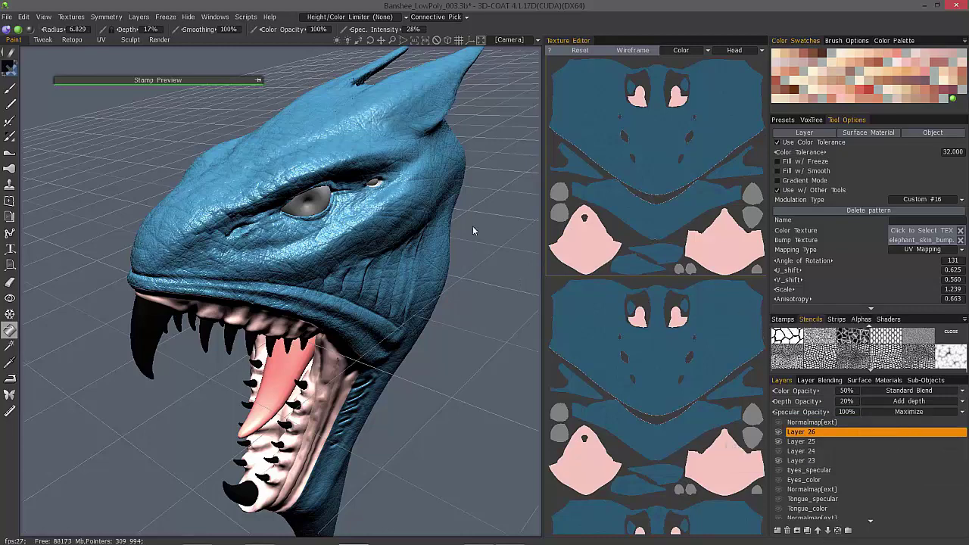
{"action": "double_click", "coordinate": [848, 412]}
{"action": "type", "text": "60"}
{"action": "key", "text": "Return"}
- Set Layer 26's Depth Opacity to 15% and check the head from another angle
{"action": "left_click_drag", "start_coordinate": [456, 348], "coordinate": [496, 371]}
{"action": "double_click", "coordinate": [848, 402]}
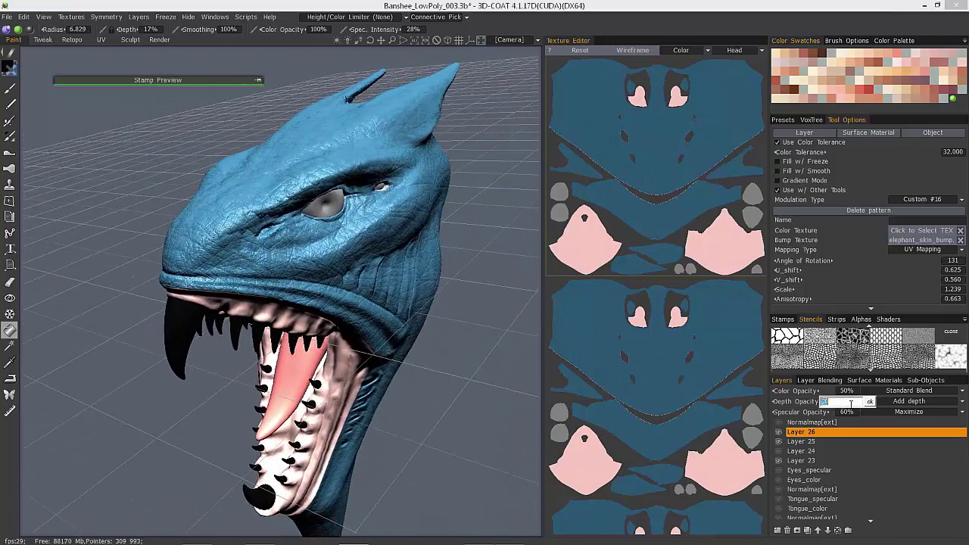
{"action": "key", "text": "Return"}
{"action": "left_click_drag", "start_coordinate": [439, 346], "coordinate": [418, 340]}
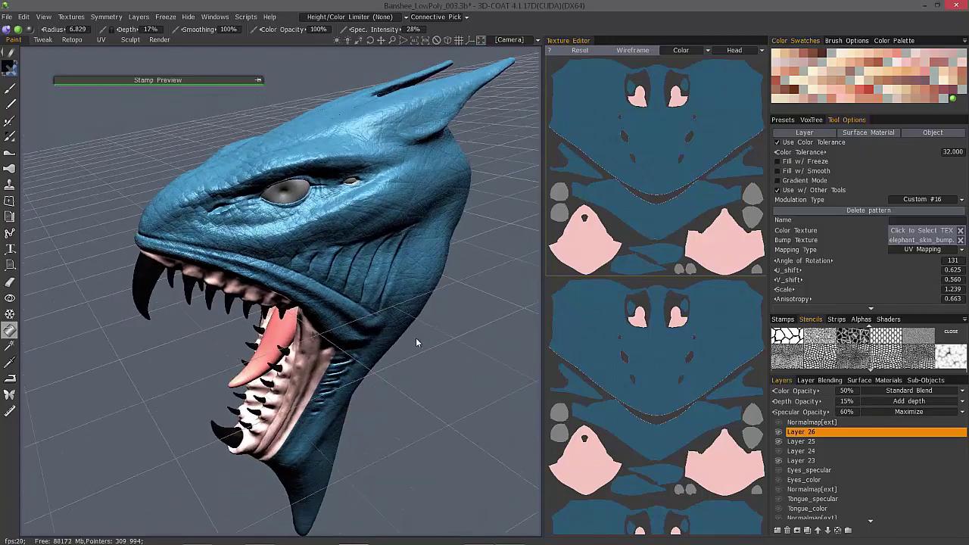
- Try several color blend modes on Layer 26, including VividLight and HardLight
{"action": "mouse_move", "coordinate": [223, 206]}
{"action": "left_mouse_down", "text": "alt"}
{"action": "mouse_move", "coordinate": [277, 202]}
{"action": "mouse_move", "coordinate": [256, 271]}
{"action": "mouse_move", "coordinate": [325, 262]}
{"action": "mouse_move", "coordinate": [282, 267]}
{"action": "left_mouse_up", "text": "alt"}
{"action": "right_click_drag", "start_coordinate": [282, 266], "coordinate": [310, 303], "text": "alt"}
{"action": "left_click", "coordinate": [905, 390]}
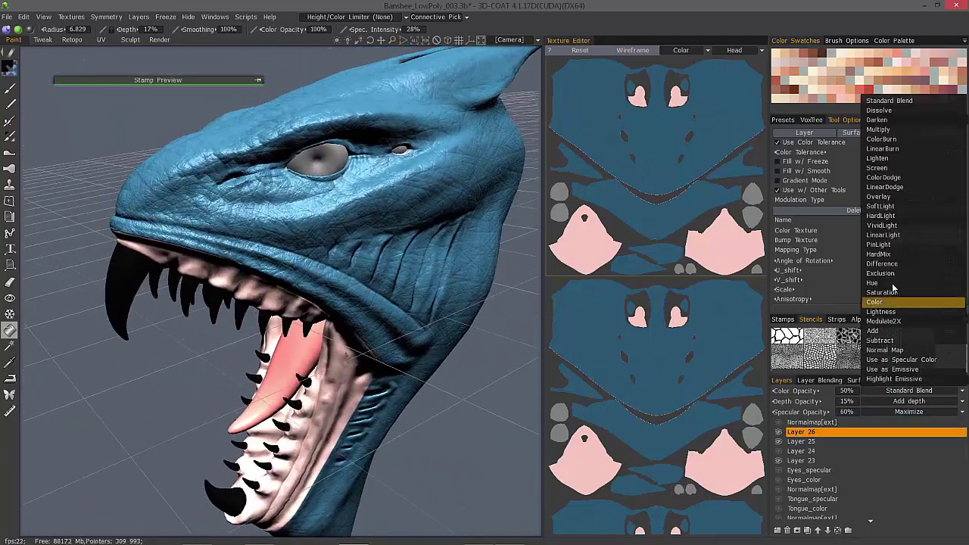
{"action": "left_click", "coordinate": [884, 303]}
{"action": "left_click", "coordinate": [900, 392]}
{"action": "left_click", "coordinate": [882, 224]}
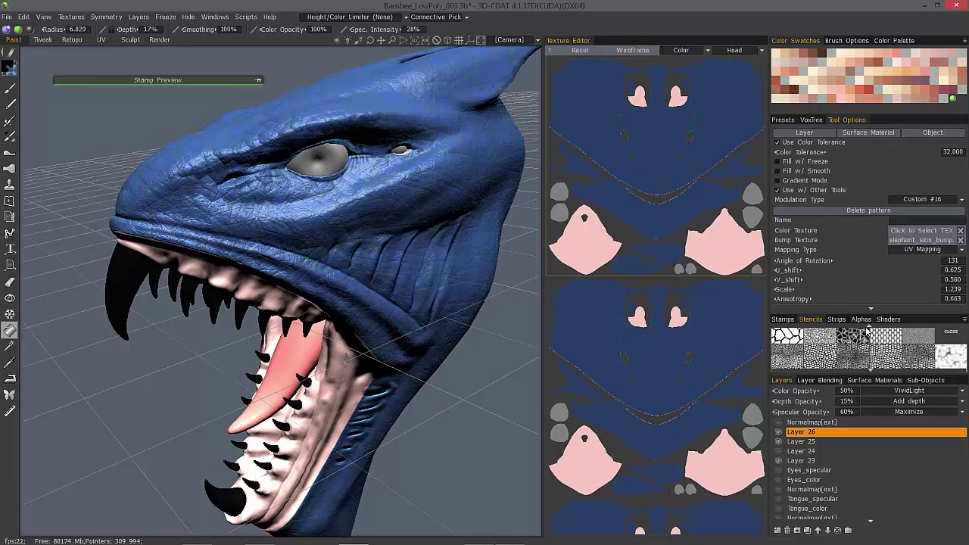
{"action": "left_click", "coordinate": [909, 390]}
{"action": "left_click", "coordinate": [894, 292]}
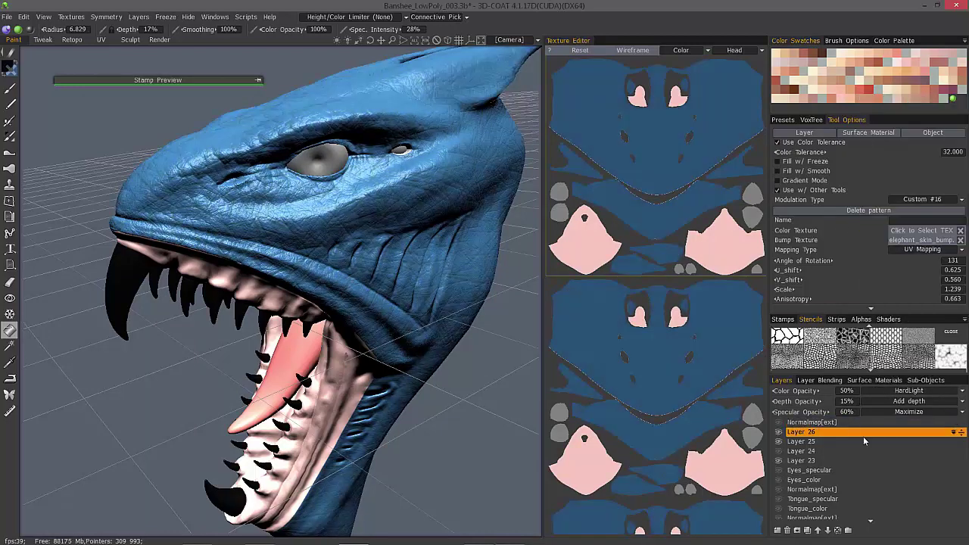
- Set Layer 26's color blend mode to Overlay and view the whole head
{"action": "left_click", "coordinate": [909, 390]}
{"action": "left_click", "coordinate": [886, 196]}
{"action": "right_click_drag", "start_coordinate": [398, 265], "coordinate": [303, 277], "text": "alt"}
{"action": "left_click_drag", "start_coordinate": [137, 273], "coordinate": [225, 264], "text": "alt"}
{"action": "right_click_drag", "start_coordinate": [225, 263], "coordinate": [353, 345]}
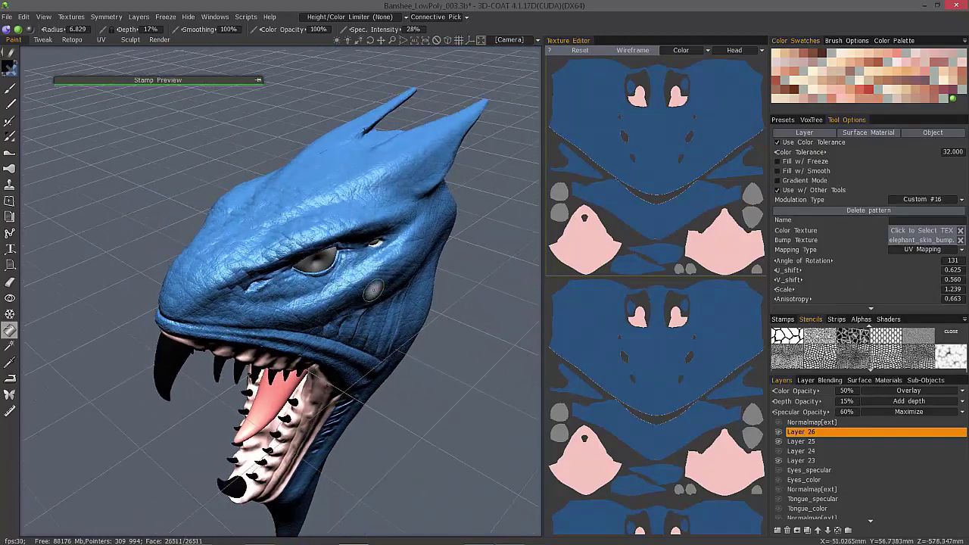